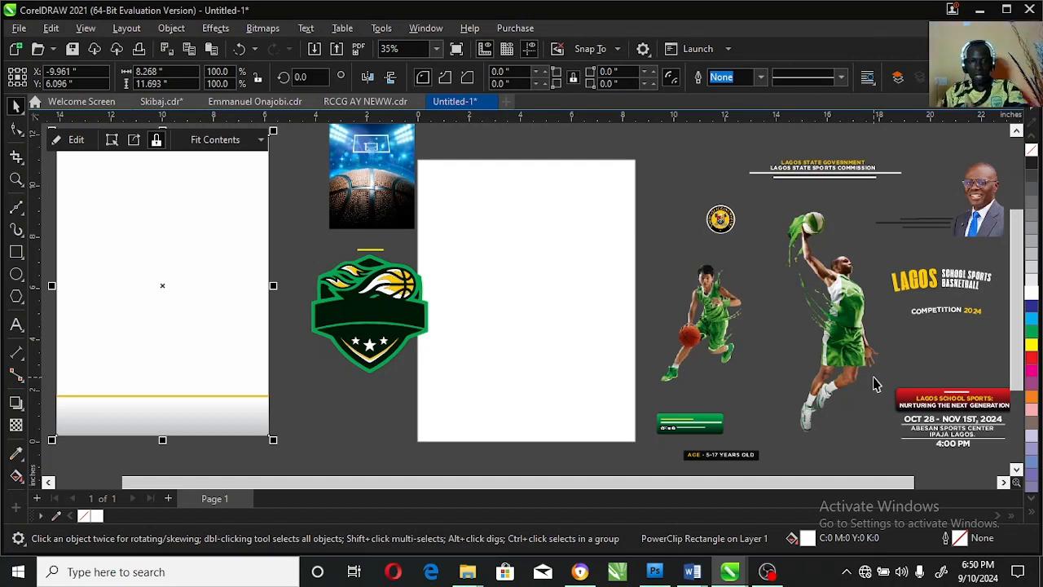
Centre the white background rectangle on the page and set the page size to A4.
{"action": "left_click", "coordinate": [181, 224]}
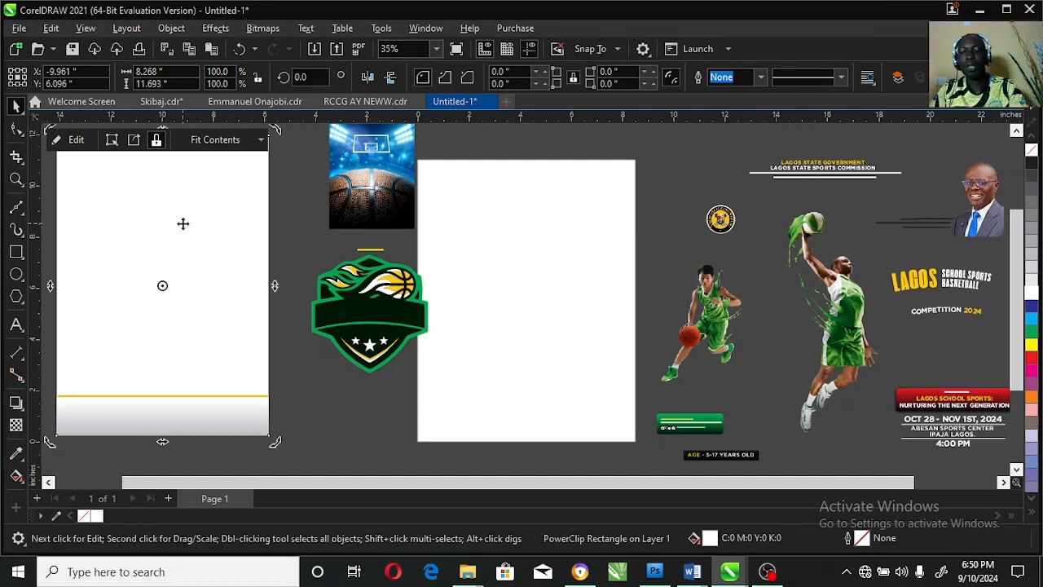
{"action": "key", "text": "p"}
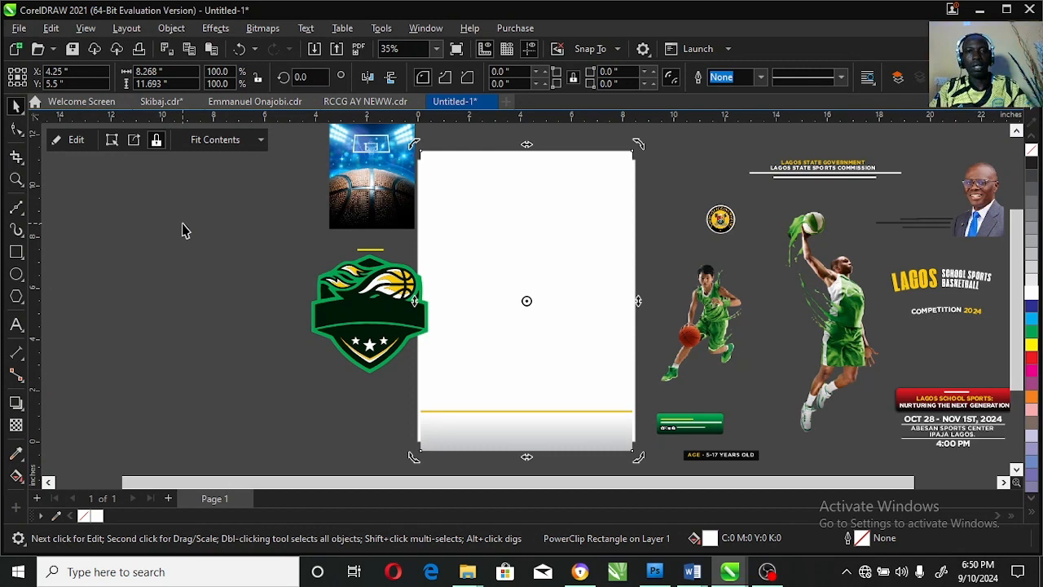
{"action": "left_click", "coordinate": [699, 187]}
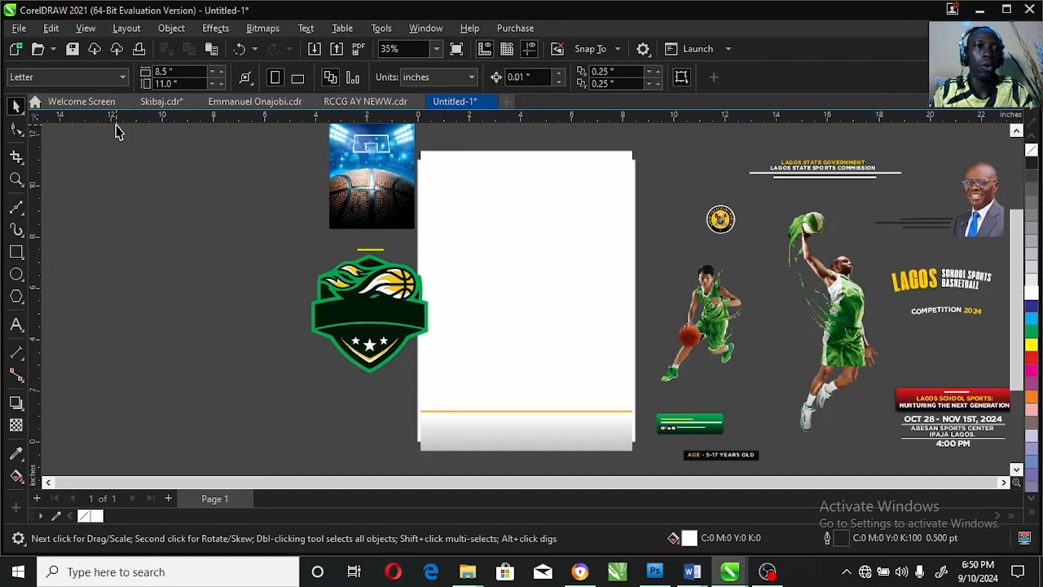
{"action": "left_click", "coordinate": [92, 79]}
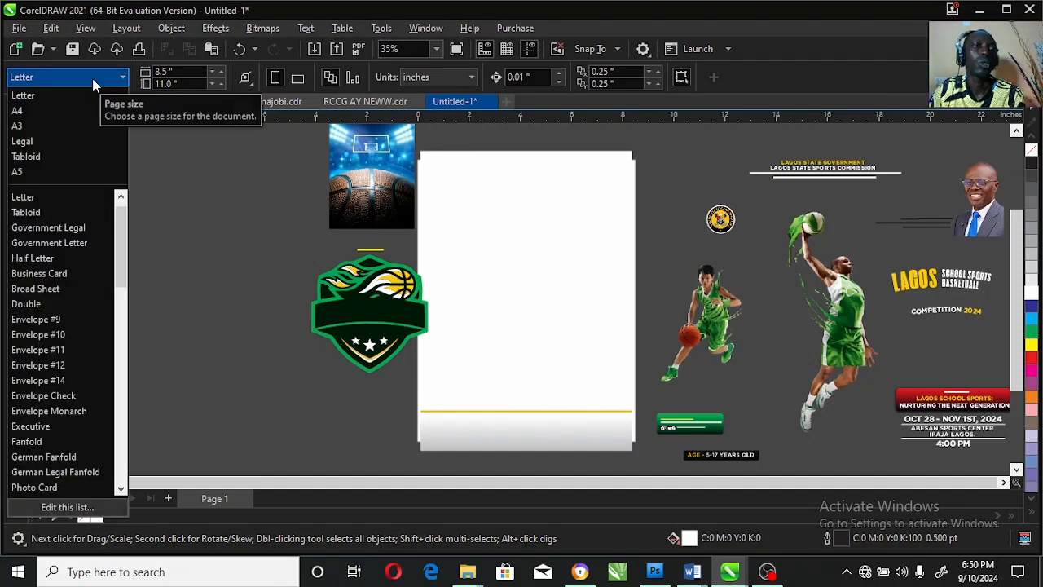
{"action": "left_click", "coordinate": [68, 114]}
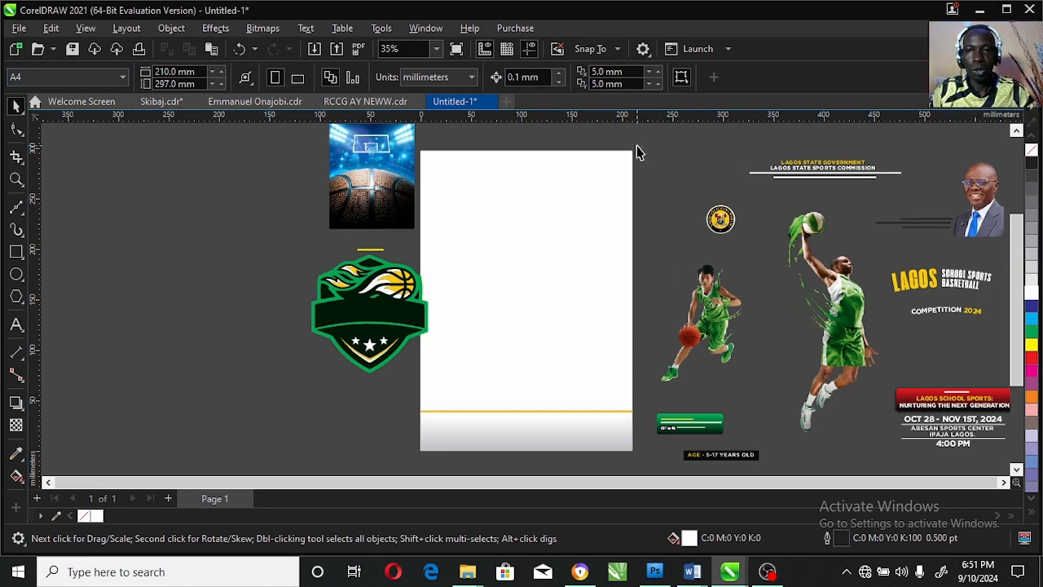
{"action": "key", "text": "z"}
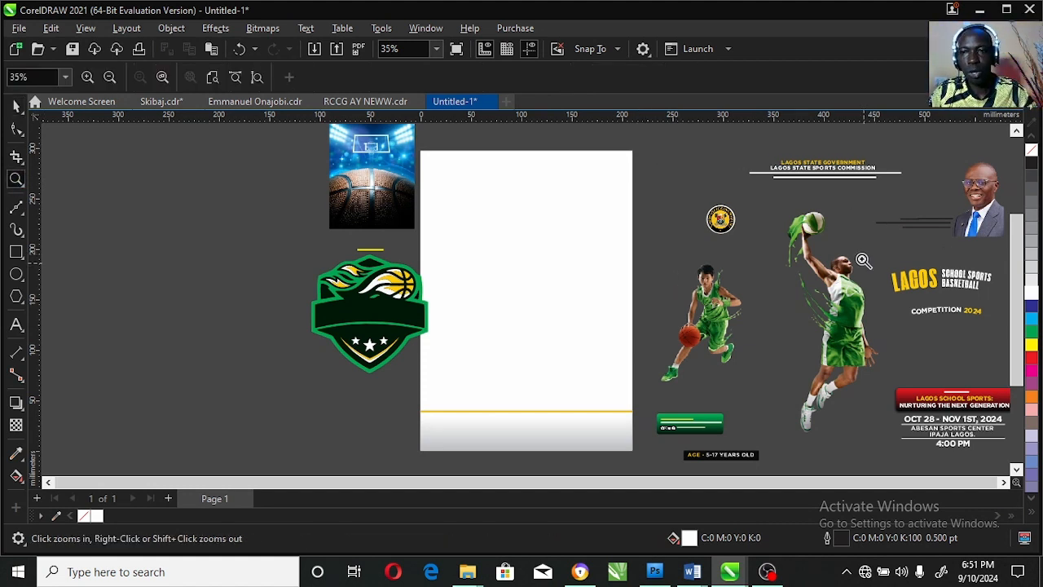
{"action": "left_click_drag", "start_coordinate": [862, 244], "coordinate": [994, 323]}
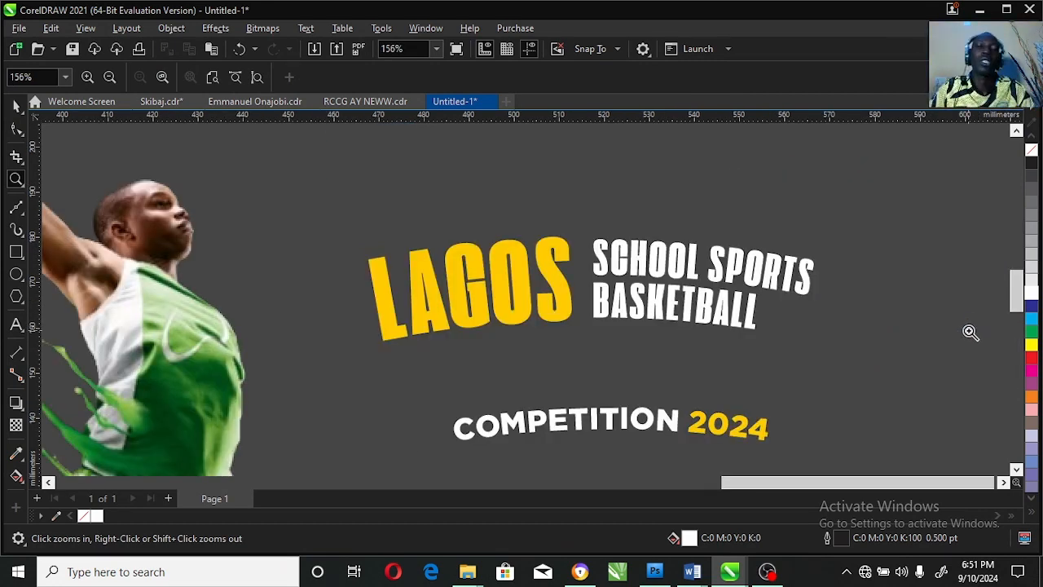
{"action": "key", "text": "F3"}
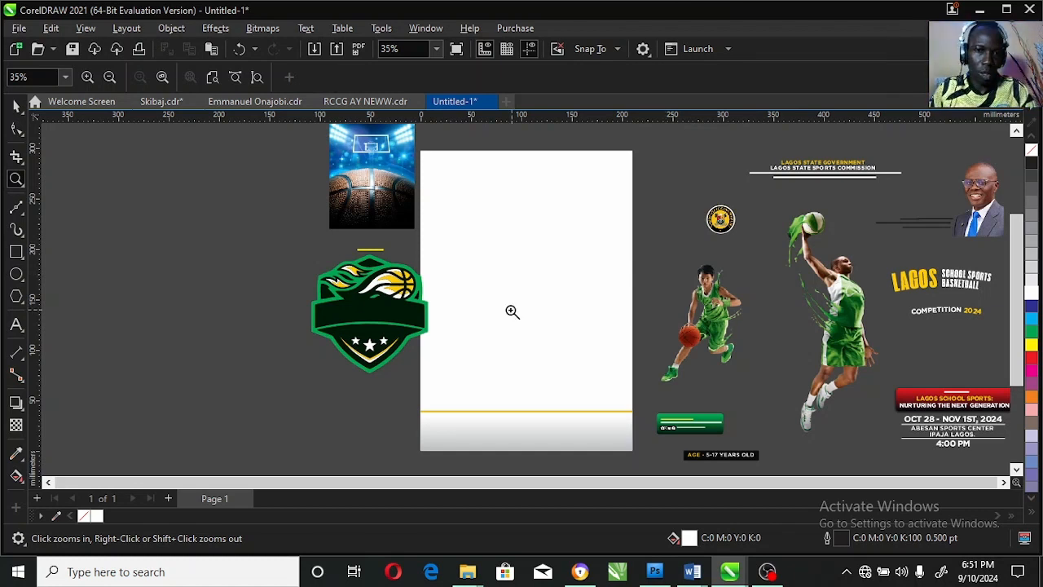
Move the basketball shield badge off the page into the empty area to its left.
{"action": "key", "text": "space"}
{"action": "left_click", "coordinate": [533, 300]}
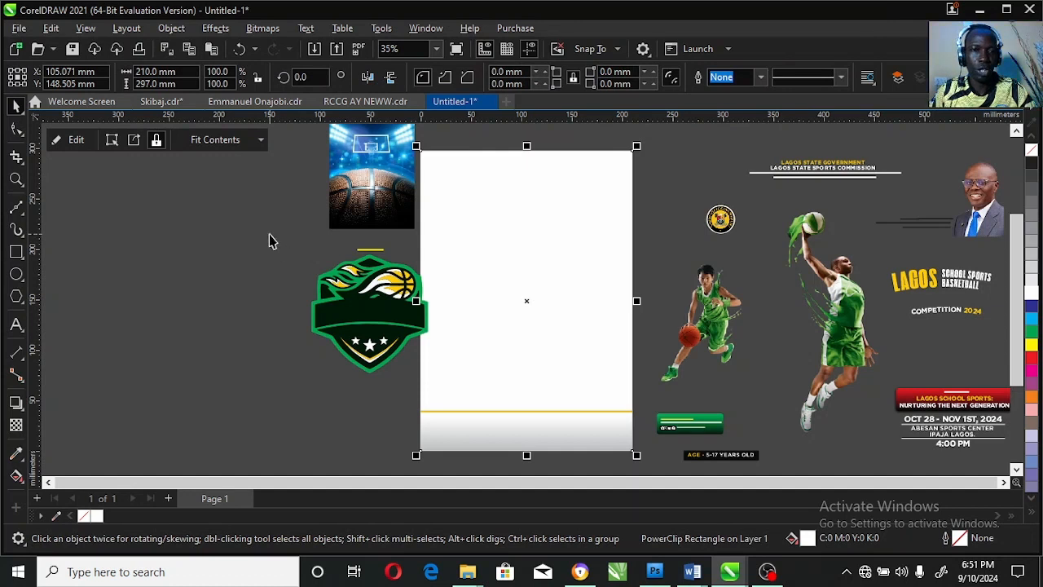
{"action": "left_click_drag", "start_coordinate": [268, 235], "coordinate": [459, 396]}
{"action": "left_click_drag", "start_coordinate": [398, 321], "coordinate": [275, 310]}
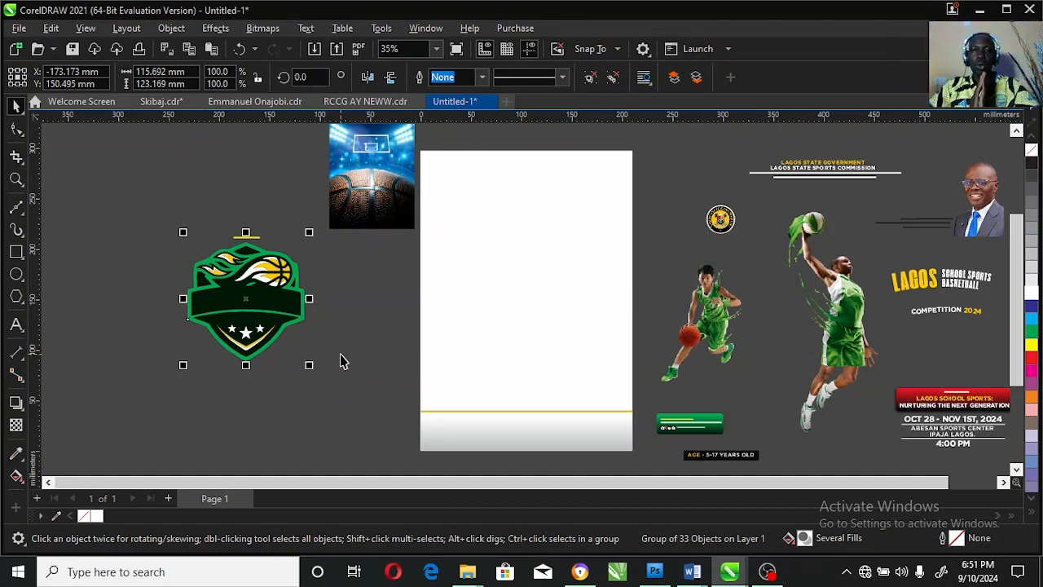
Fill the page background rectangle with green.
{"action": "left_click", "coordinate": [483, 369]}
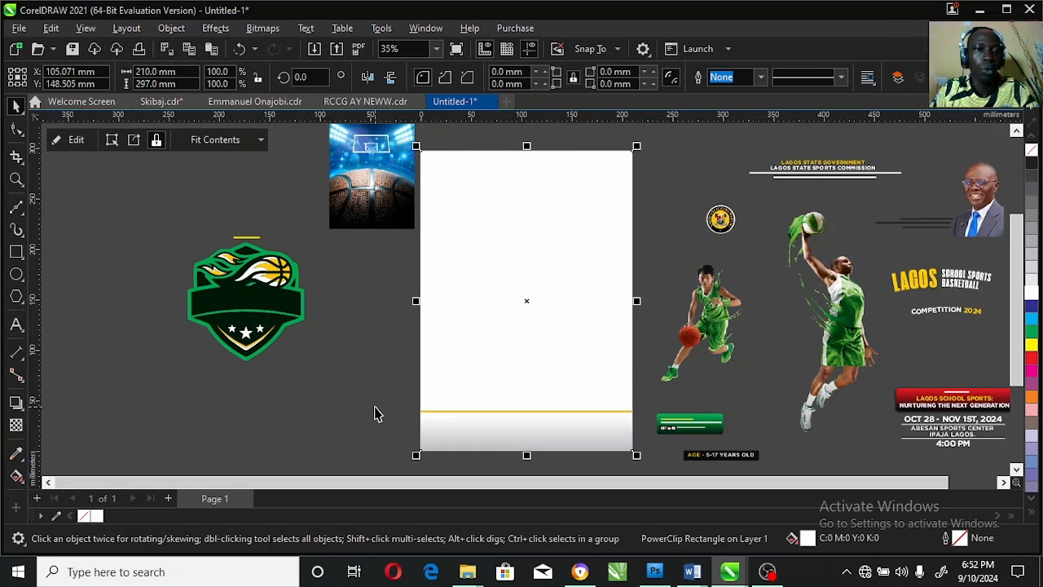
{"action": "left_click", "coordinate": [1031, 334]}
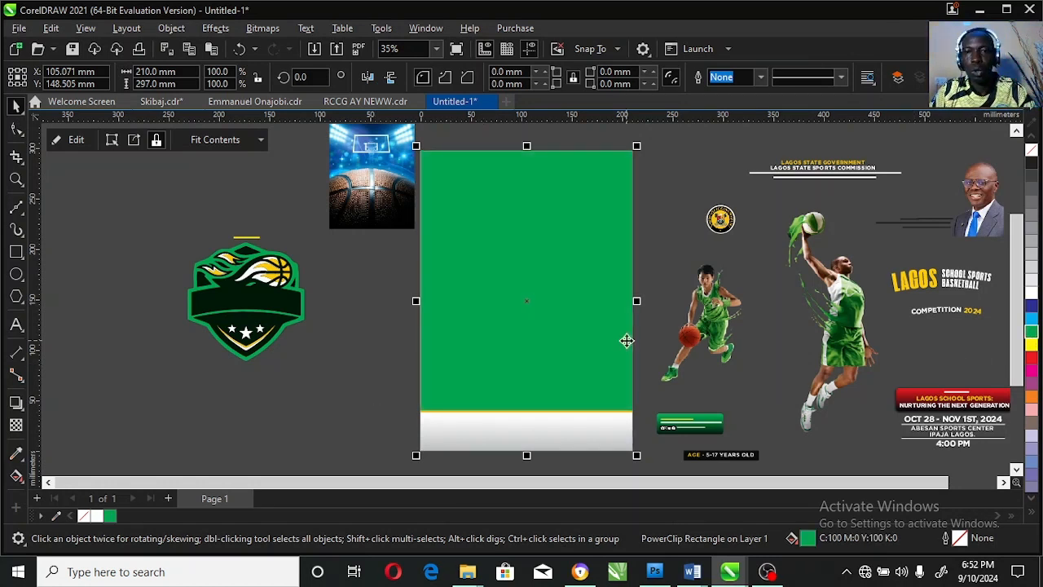
Enlarge the basketball court picture to about 212 × 316 mm and place it inside the green background, behind the white footer.
{"action": "left_click", "coordinate": [396, 203]}
{"action": "left_click_drag", "start_coordinate": [422, 235], "coordinate": [489, 291]}
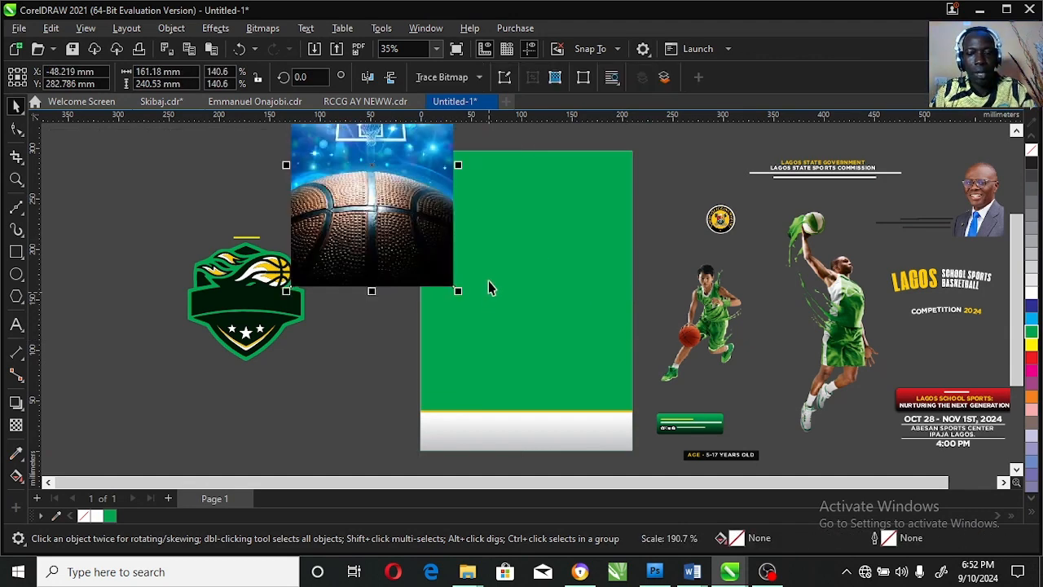
{"action": "key", "text": "p"}
{"action": "left_click_drag", "start_coordinate": [612, 175], "coordinate": [674, 136]}
{"action": "left_click_drag", "start_coordinate": [569, 187], "coordinate": [610, 166]}
{"action": "left_click", "coordinate": [661, 210]}
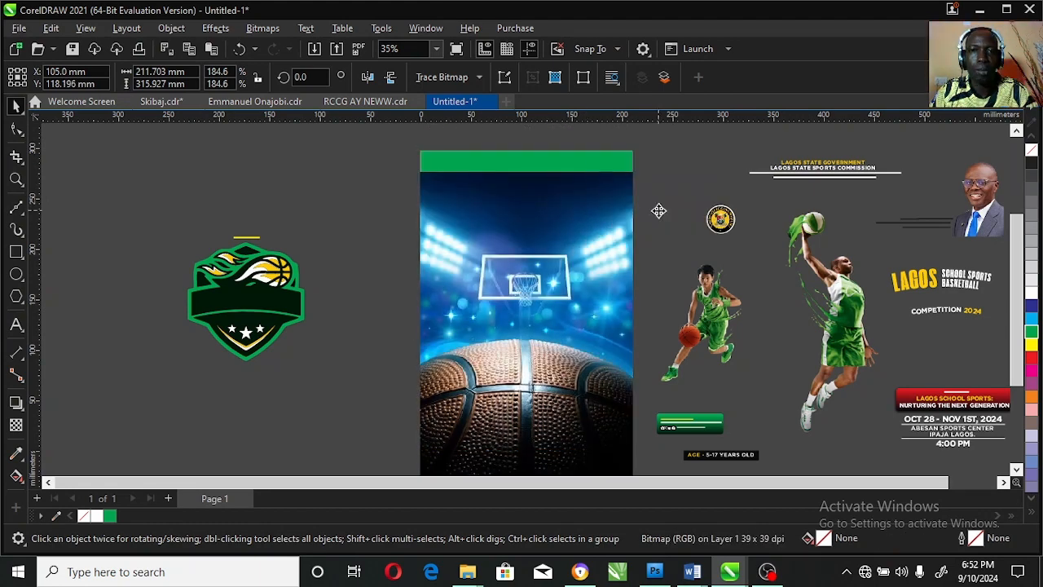
{"action": "left_click", "coordinate": [578, 237], "text": "ctrl"}
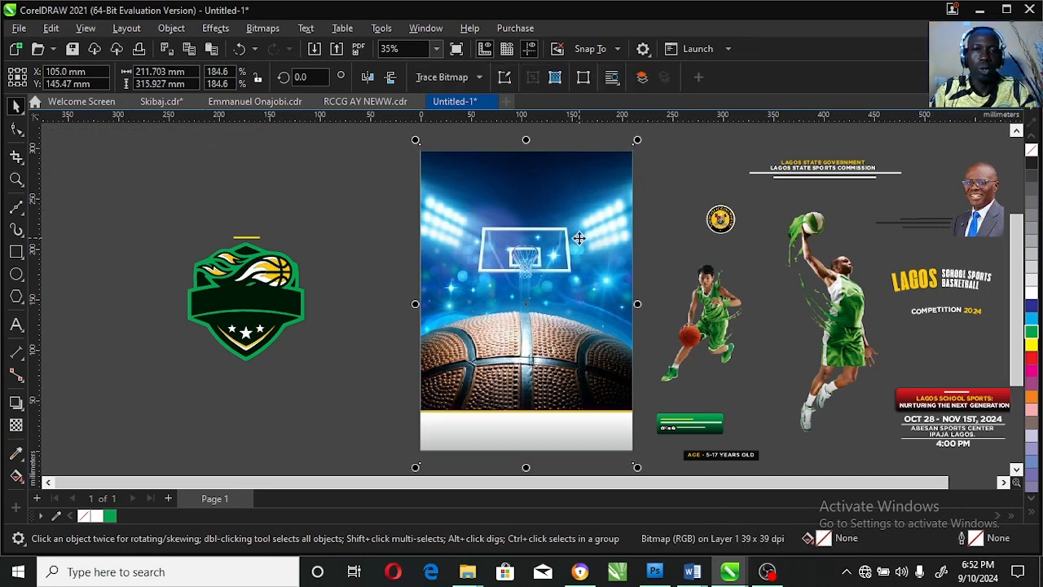
Set the court picture's transparency merge mode to Overlay so it blends with the green background.
{"action": "left_click", "coordinate": [16, 426]}
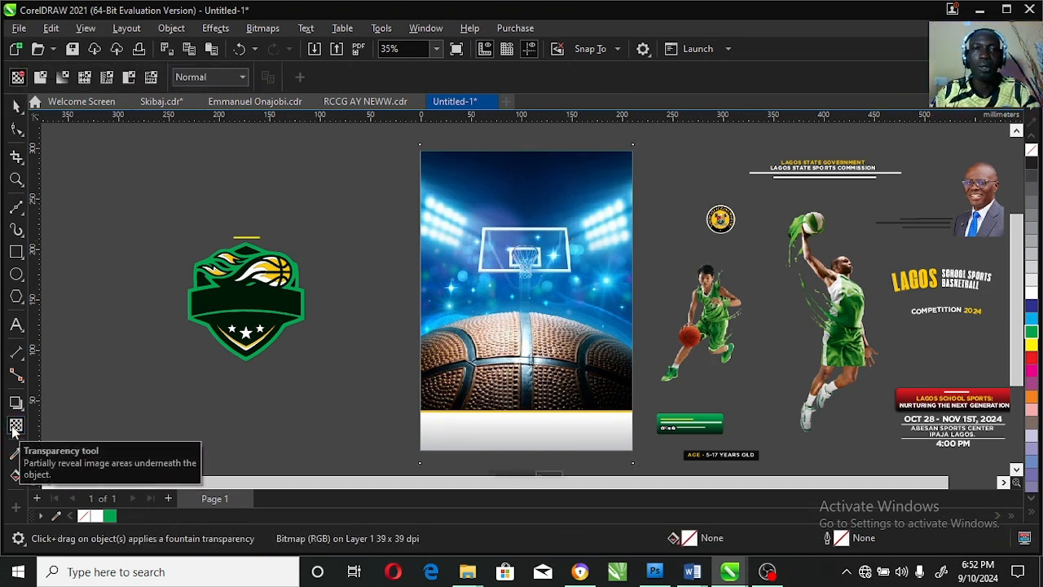
{"action": "left_click", "coordinate": [237, 76]}
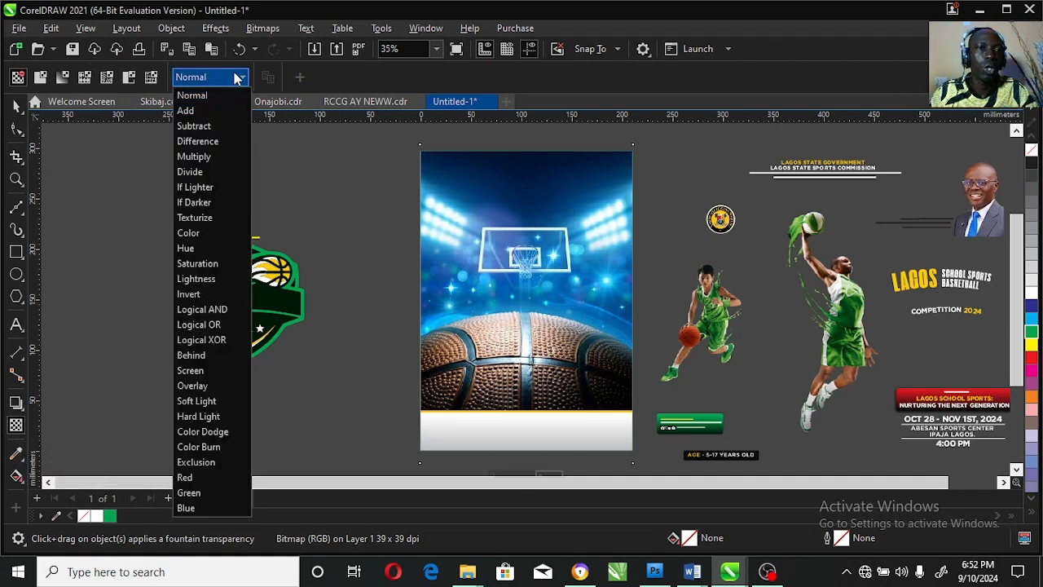
{"action": "left_click", "coordinate": [225, 390]}
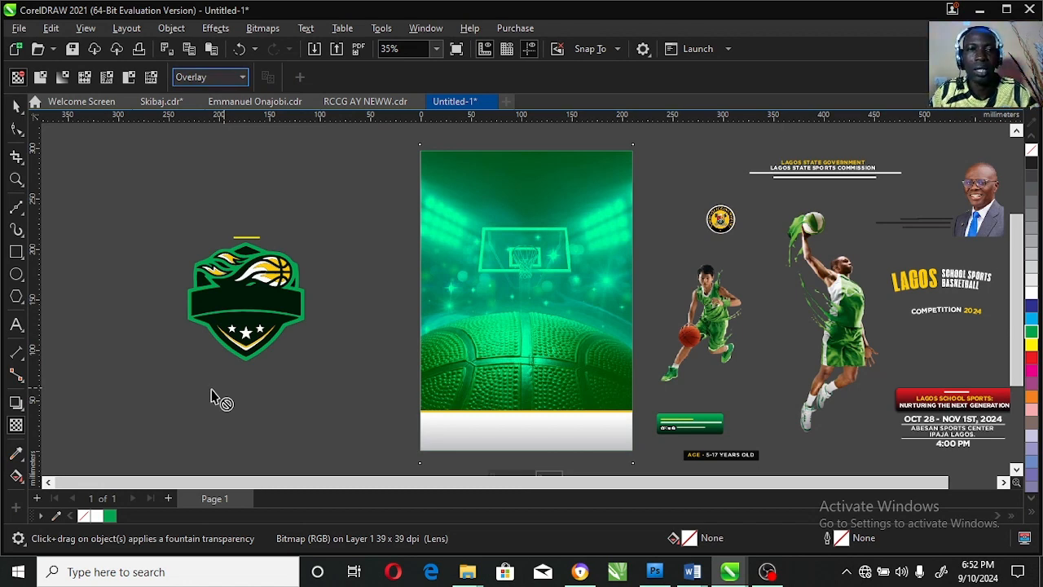
{"action": "left_click", "coordinate": [236, 77]}
{"action": "left_click", "coordinate": [17, 108]}
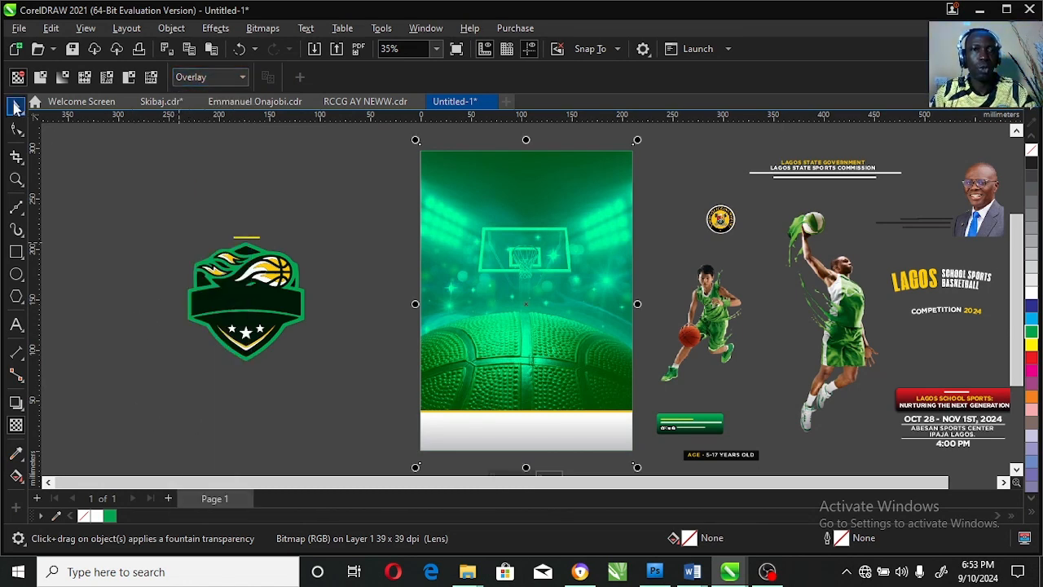
{"action": "left_click", "coordinate": [295, 189]}
Place the shield badge in the middle of the poster, just above the large basketball.
{"action": "left_click", "coordinate": [298, 298]}
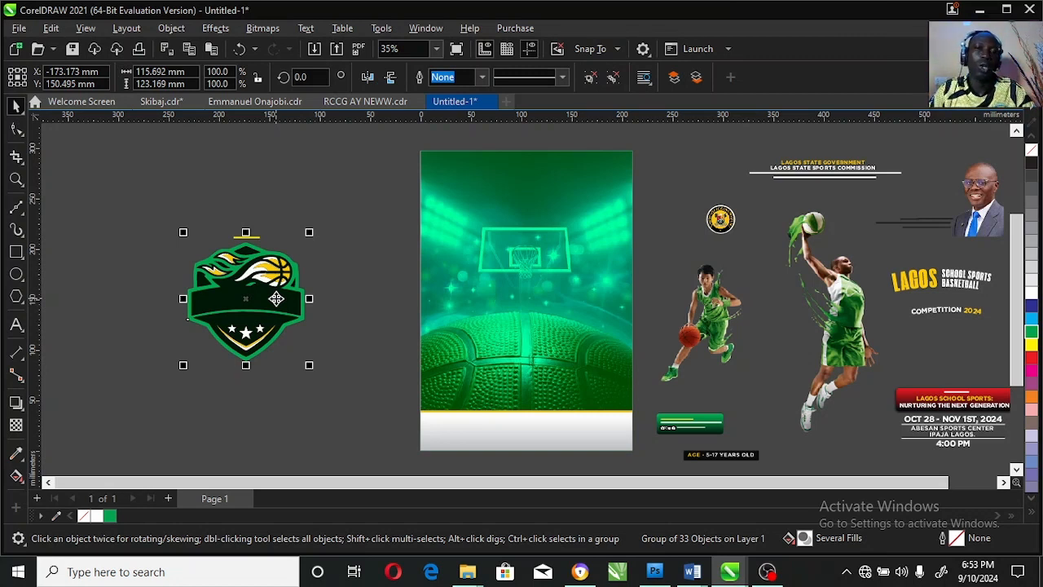
{"action": "left_click_drag", "start_coordinate": [276, 298], "coordinate": [541, 254]}
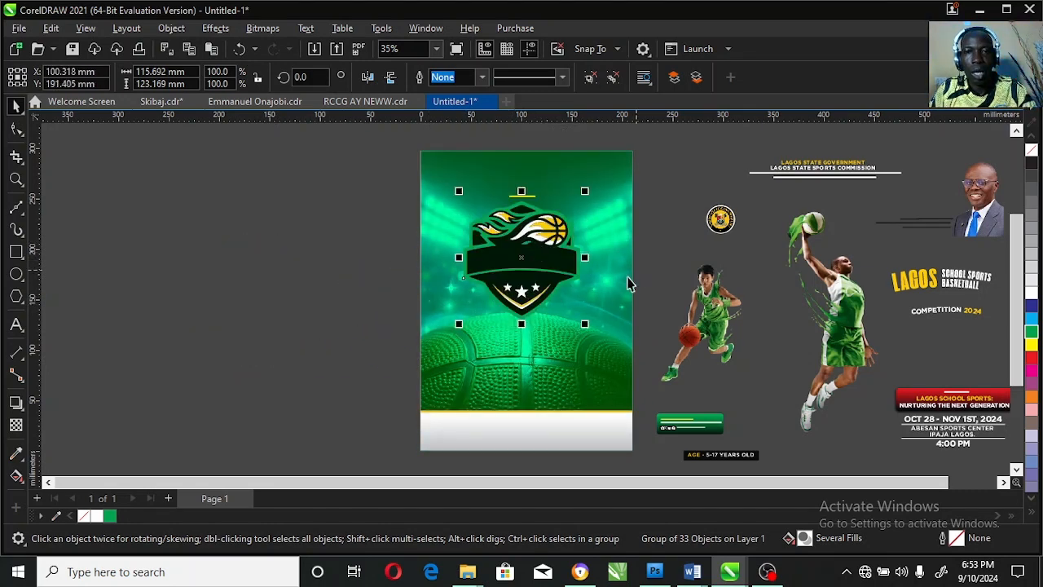
{"action": "left_click", "coordinate": [670, 183]}
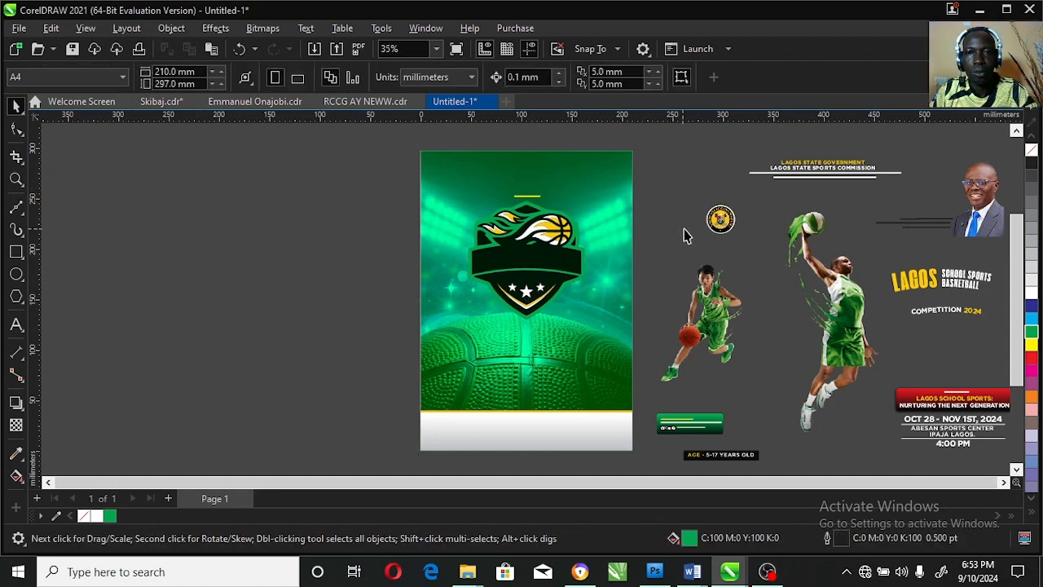
{"action": "left_click", "coordinate": [710, 222]}
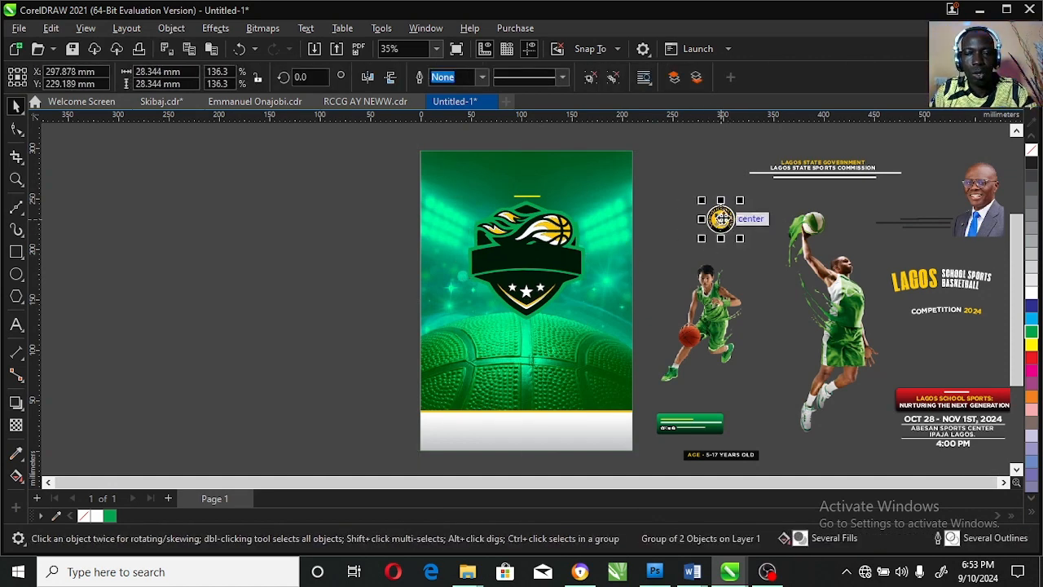
{"action": "left_click_drag", "start_coordinate": [529, 219], "coordinate": [538, 238]}
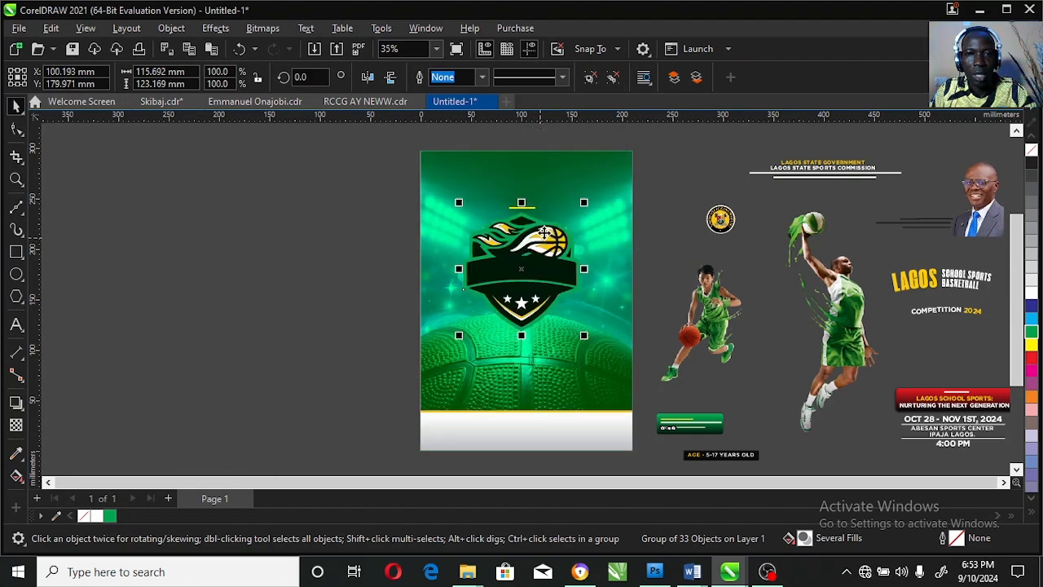
Move the Lagos State Government seal to the top of the poster and centre it horizontally on the background.
{"action": "left_click", "coordinate": [725, 218]}
{"action": "left_click_drag", "start_coordinate": [731, 220], "coordinate": [529, 170]}
{"action": "left_click", "coordinate": [589, 184], "text": "shift"}
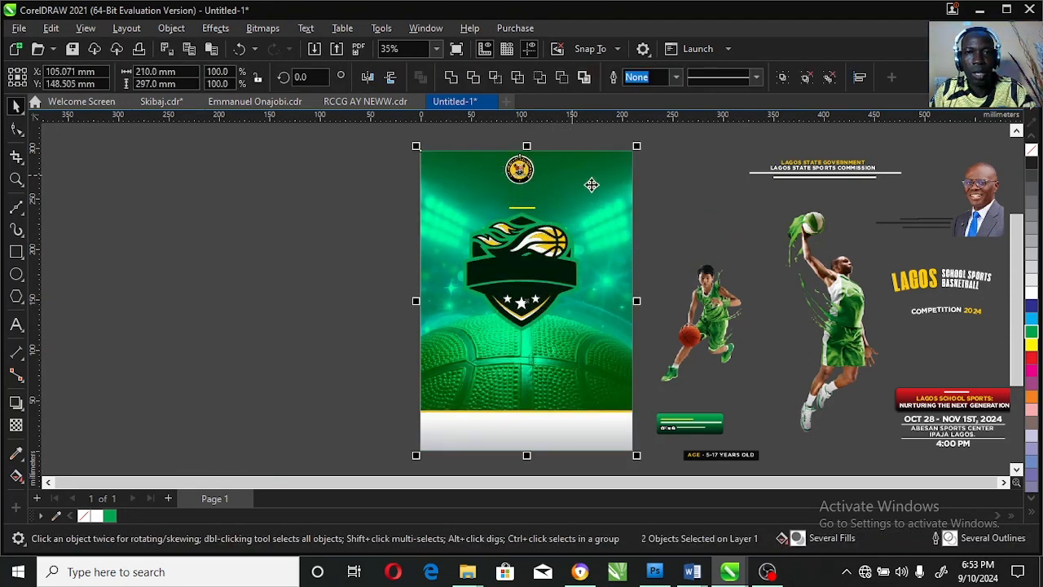
{"action": "key", "text": "c"}
{"action": "left_click", "coordinate": [684, 219]}
Place the Lagos State Sports Commission heading text directly below the seal and centre it horizontally on the poster.
{"action": "left_click", "coordinate": [812, 167]}
{"action": "left_click_drag", "start_coordinate": [937, 141], "coordinate": [724, 201]}
{"action": "left_click_drag", "start_coordinate": [870, 169], "coordinate": [574, 198]}
{"action": "left_click", "coordinate": [601, 171], "text": "shift"}
{"action": "key", "text": "c"}
{"action": "left_click", "coordinate": [709, 204]}
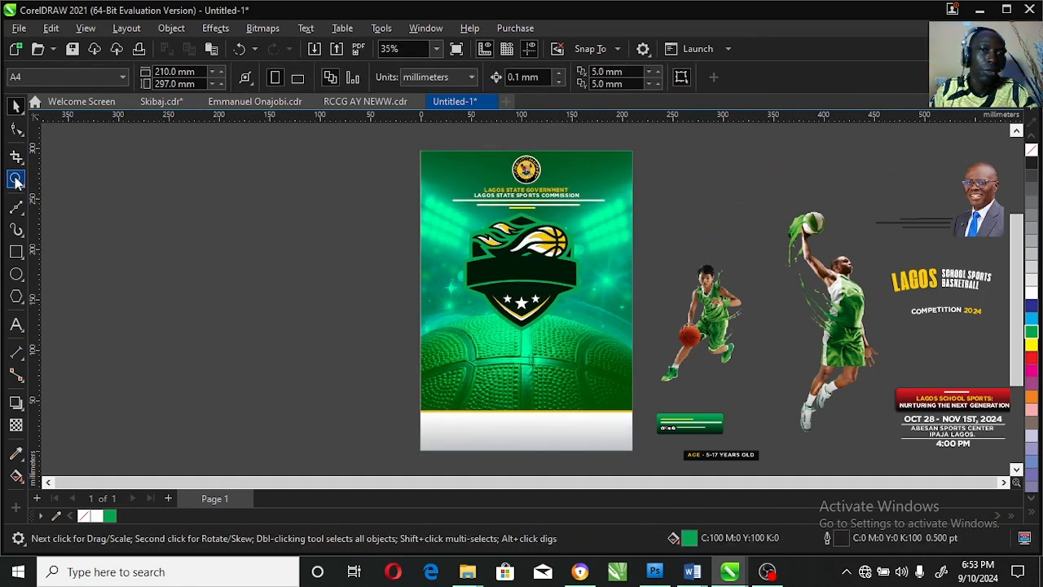
Lower the shield badge to clear the heading text, and shift the seal and heading down by about 4 mm.
{"action": "left_click", "coordinate": [538, 252]}
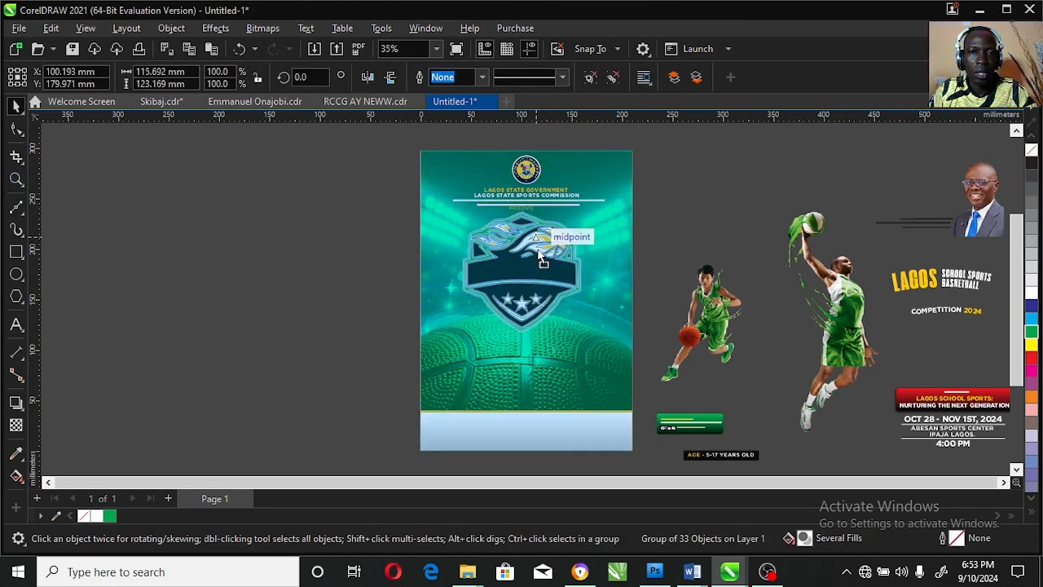
{"action": "left_click", "coordinate": [591, 226]}
{"action": "left_click_drag", "start_coordinate": [398, 136], "coordinate": [660, 218]}
{"action": "key", "text": "z"}
{"action": "left_click_drag", "start_coordinate": [419, 145], "coordinate": [668, 229]}
{"action": "key", "text": "space"}
{"action": "left_click_drag", "start_coordinate": [526, 228], "coordinate": [522, 241]}
Centre the shield badge horizontally on the poster background.
{"action": "left_click", "coordinate": [16, 179]}
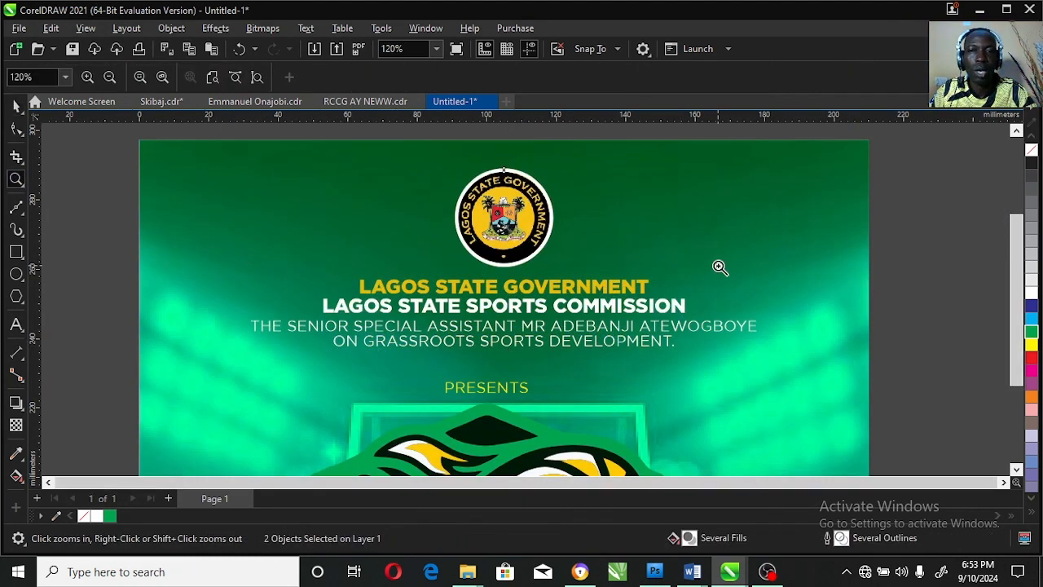
{"action": "key", "text": "F3"}
{"action": "key", "text": "F3"}
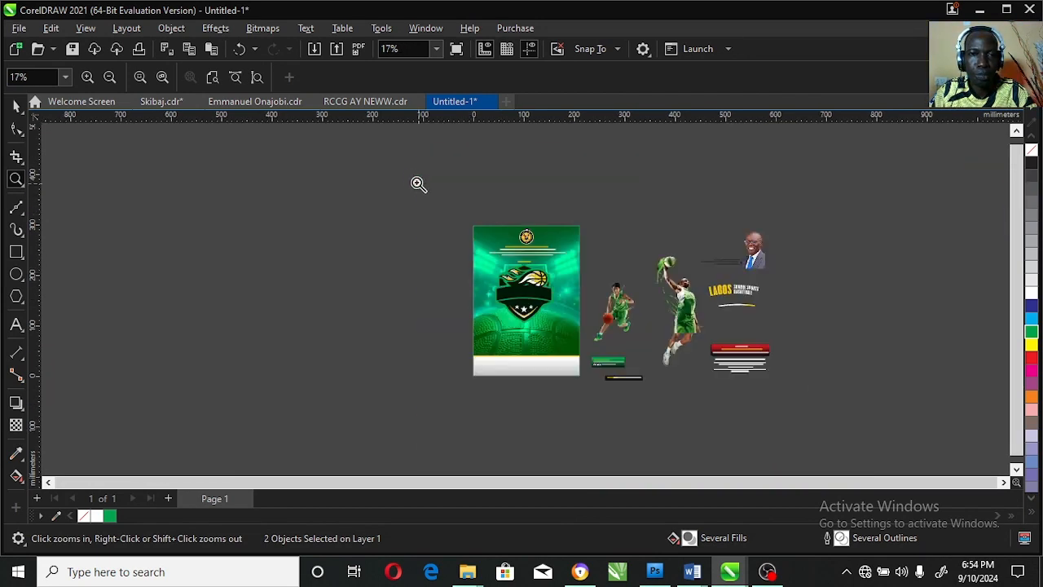
{"action": "left_click_drag", "start_coordinate": [441, 207], "coordinate": [626, 336]}
{"action": "key", "text": "space"}
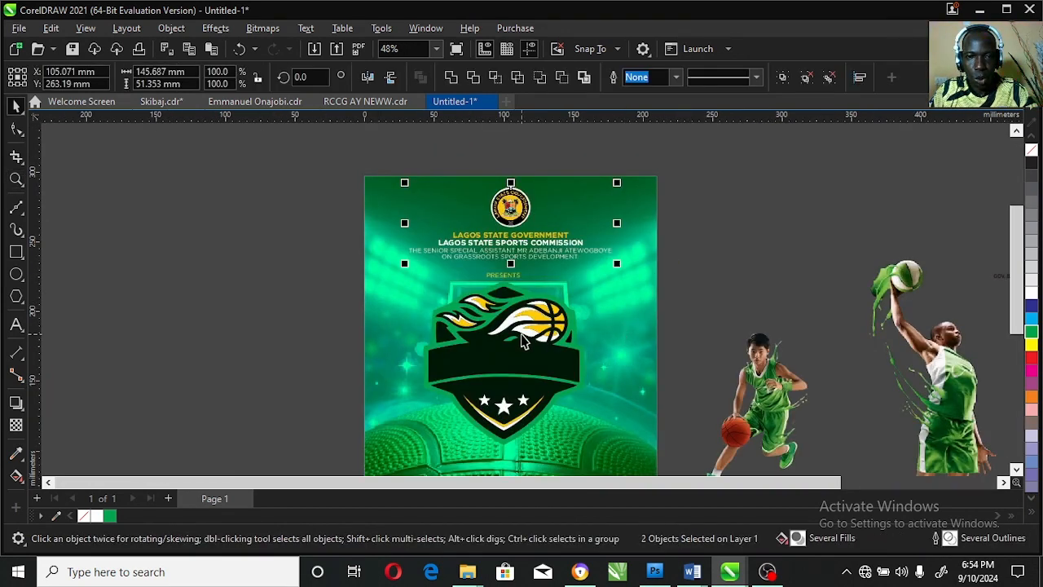
{"action": "left_click", "coordinate": [520, 334]}
{"action": "left_click", "coordinate": [640, 326], "text": "shift"}
{"action": "key", "text": "c"}
{"action": "left_click", "coordinate": [725, 273]}
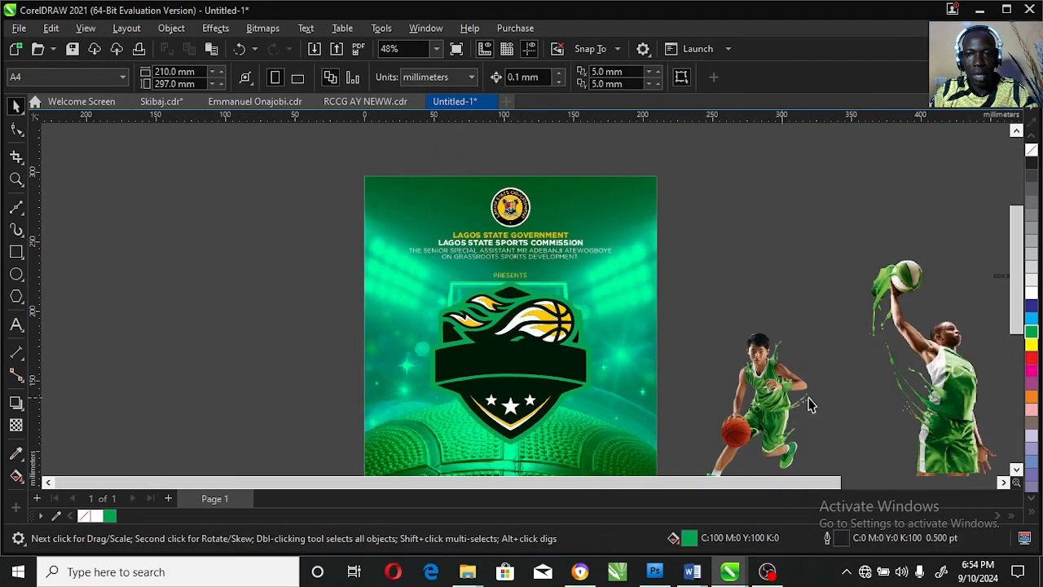
Place the dunking basketball player over the left part of the poster, overlapping the shield badge.
{"action": "left_click", "coordinate": [937, 369]}
{"action": "scroll", "coordinate": [996, 284], "scroll_direction": "down", "scroll_amount": 5}
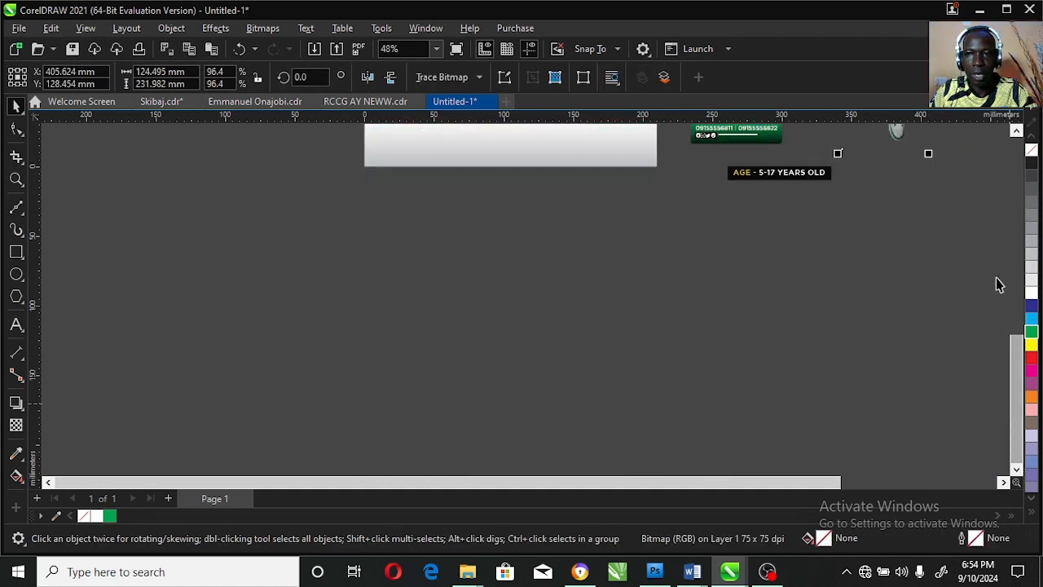
{"action": "scroll", "coordinate": [1011, 299], "scroll_direction": "up", "scroll_amount": 5}
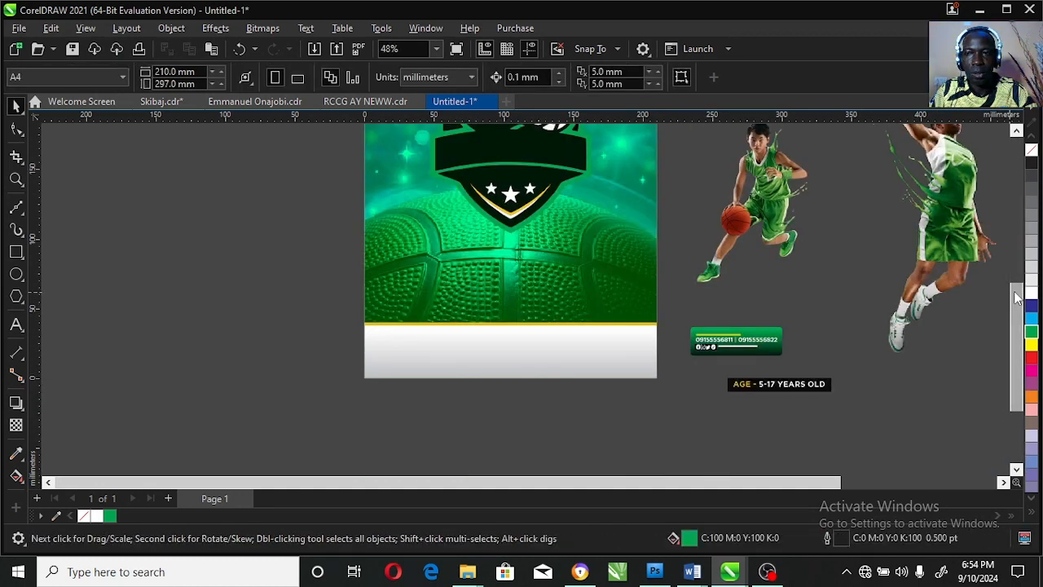
{"action": "scroll", "coordinate": [1016, 275], "scroll_direction": "up", "scroll_amount": 3}
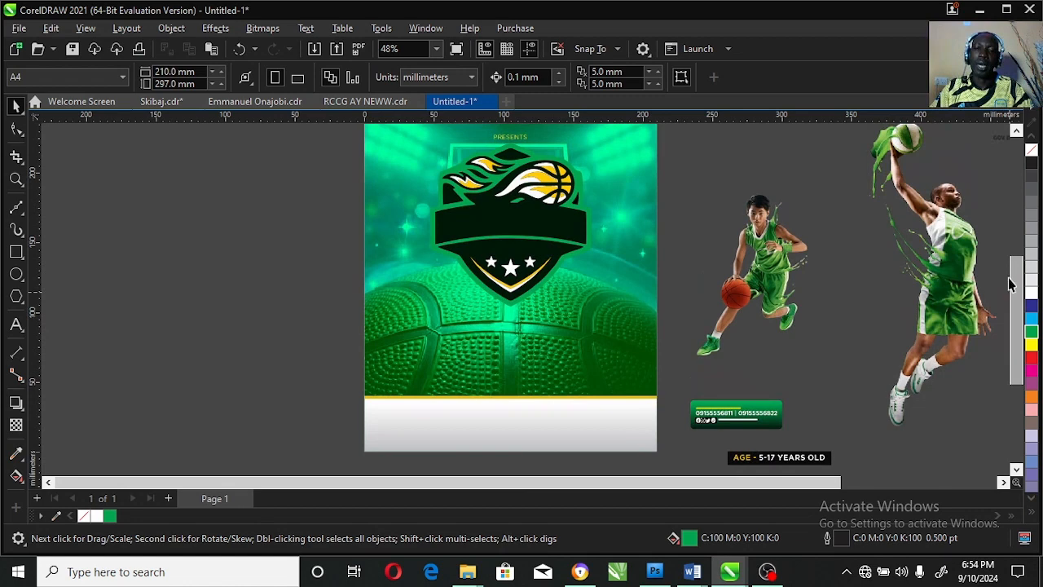
{"action": "left_click", "coordinate": [949, 239]}
{"action": "left_click_drag", "start_coordinate": [948, 238], "coordinate": [464, 191]}
{"action": "left_click", "coordinate": [1017, 131]}
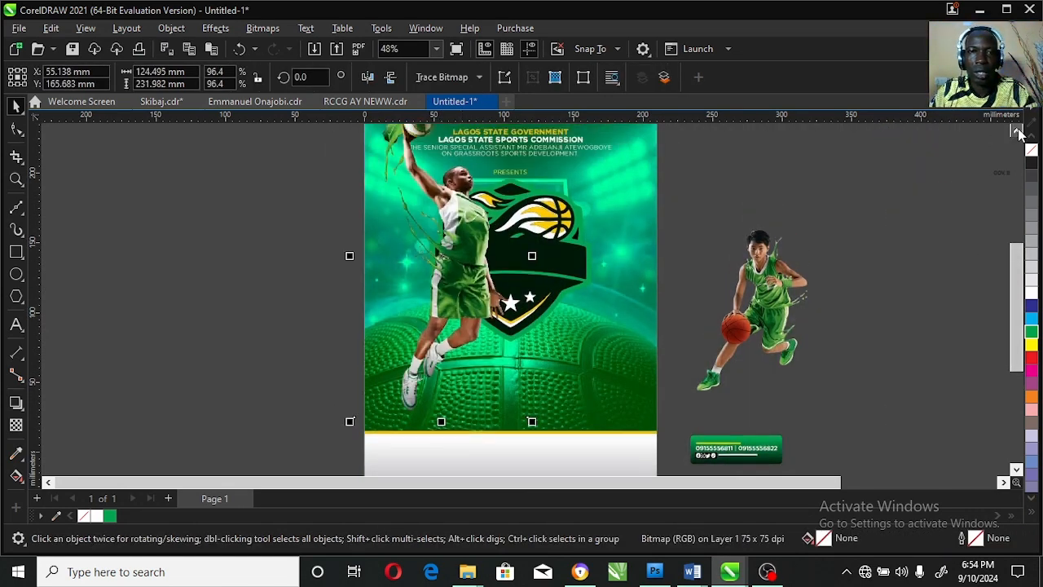
Scale the dunking player down to about 108 mm wide and PowerClip it inside the poster background.
{"action": "left_click", "coordinate": [1017, 131]}
{"action": "left_click", "coordinate": [1017, 131]}
{"action": "left_click_drag", "start_coordinate": [532, 161], "coordinate": [520, 167]}
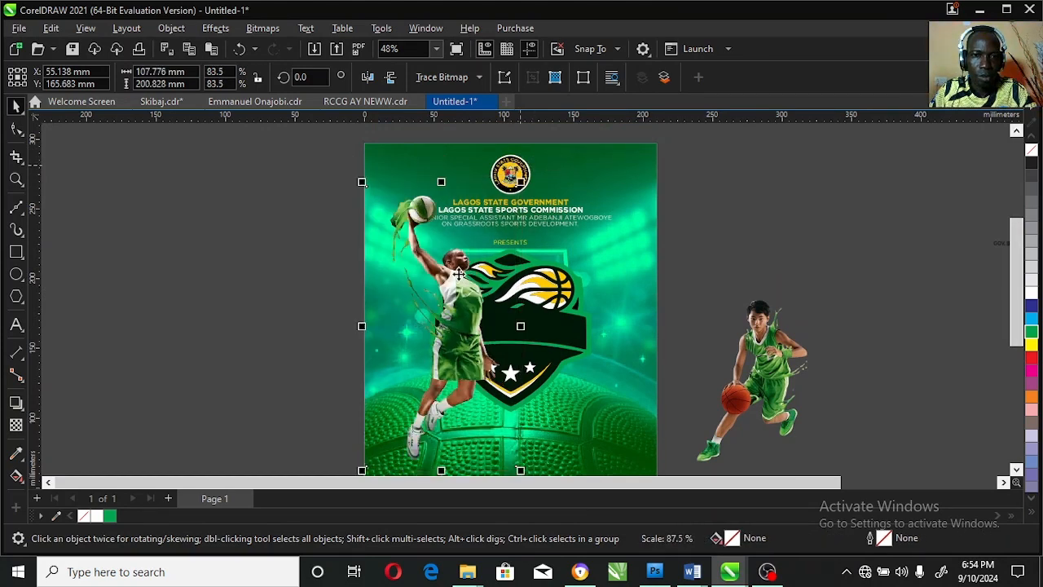
{"action": "mouse_move", "coordinate": [457, 278]}
{"action": "left_mouse_down"}
{"action": "mouse_move", "coordinate": [445, 285]}
{"action": "mouse_move", "coordinate": [448, 263]}
{"action": "left_mouse_up"}
{"action": "right_click", "coordinate": [414, 272]}
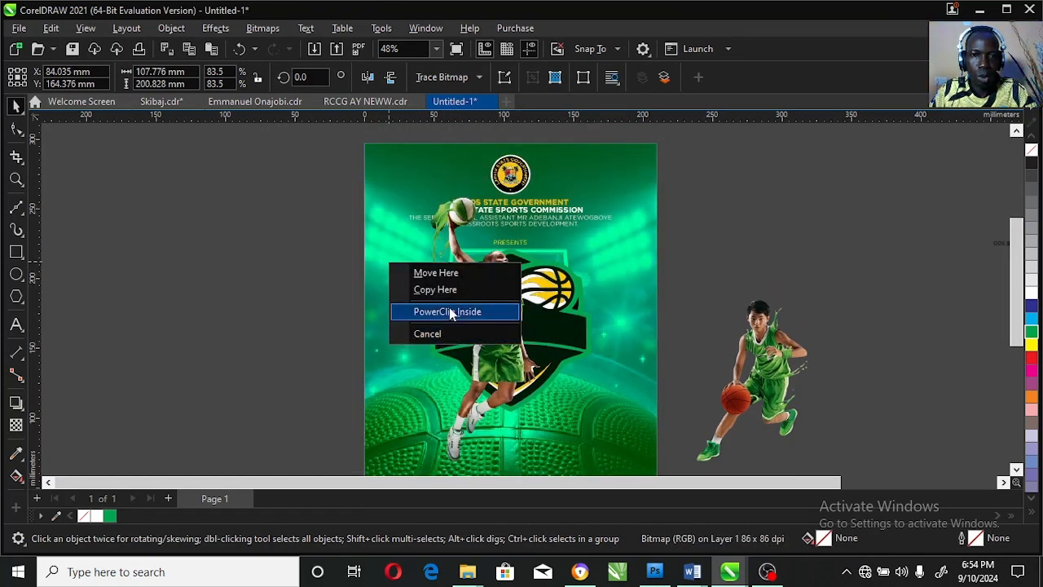
{"action": "left_click", "coordinate": [422, 307]}
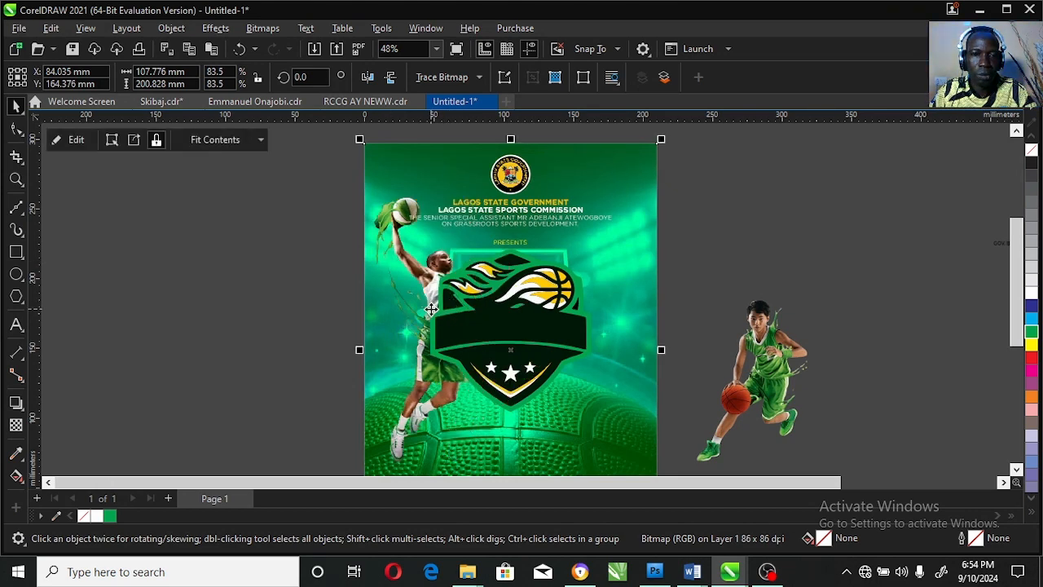
Shift the clipped dunking player towards the poster's left edge and enlarge it to about 121 mm wide.
{"action": "left_click", "coordinate": [416, 294], "text": "ctrl"}
{"action": "left_click_drag", "start_coordinate": [422, 286], "coordinate": [407, 278]}
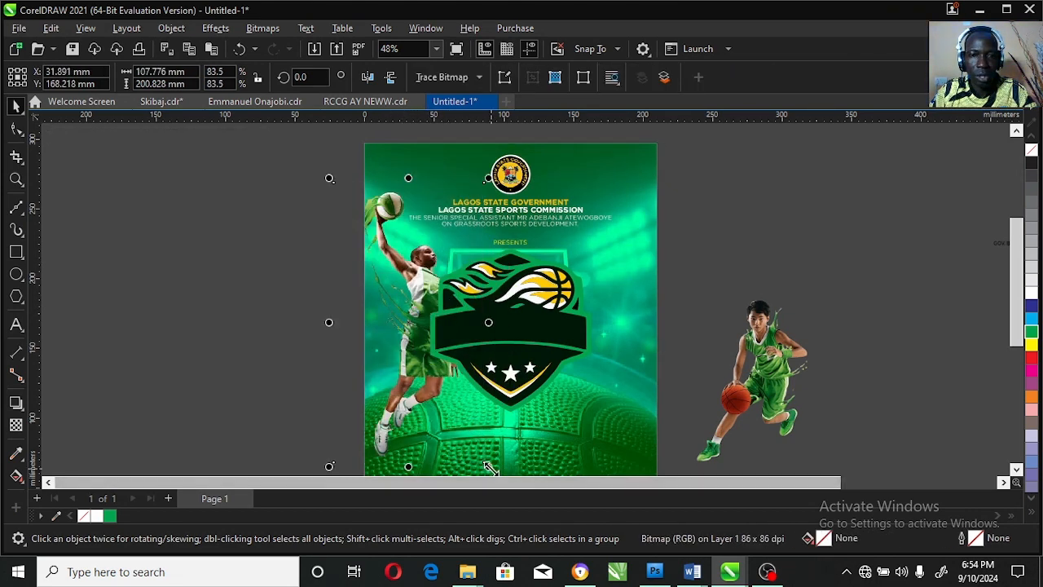
{"action": "mouse_move", "coordinate": [489, 466]}
{"action": "left_mouse_down"}
{"action": "mouse_move", "coordinate": [498, 455]}
{"action": "mouse_move", "coordinate": [507, 471]}
{"action": "mouse_move", "coordinate": [498, 454]}
{"action": "left_mouse_up"}
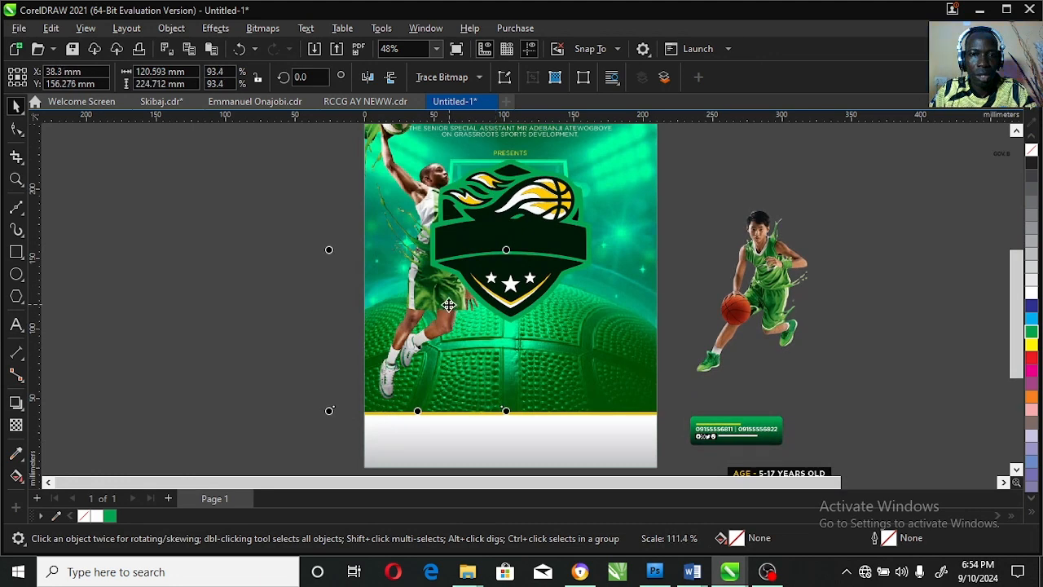
{"action": "left_click_drag", "start_coordinate": [453, 309], "coordinate": [448, 309]}
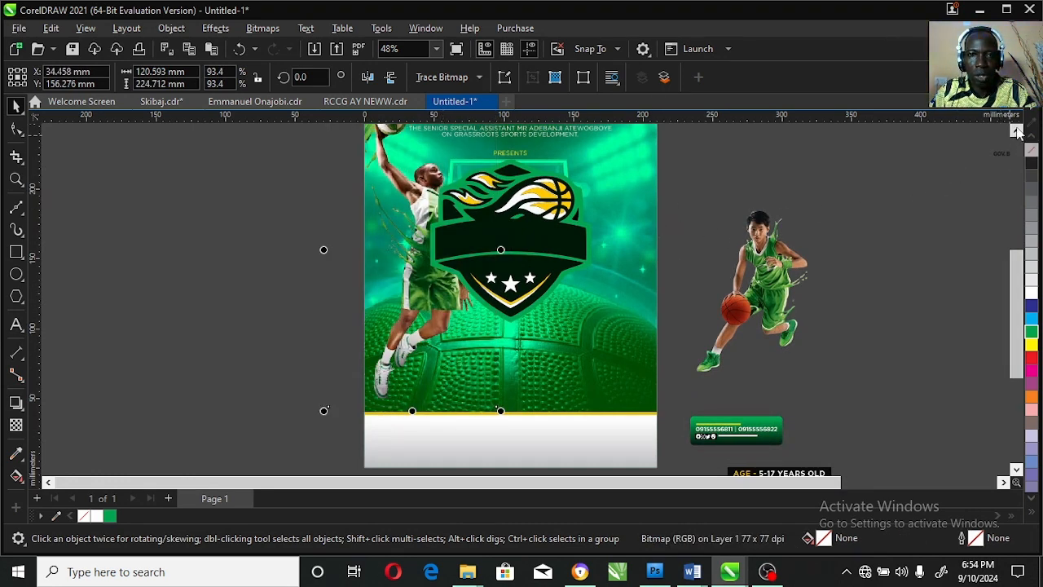
Place the dribbling young player on the poster, just right of the shield badge.
{"action": "left_click", "coordinate": [802, 280]}
{"action": "left_click_drag", "start_coordinate": [803, 280], "coordinate": [624, 285]}
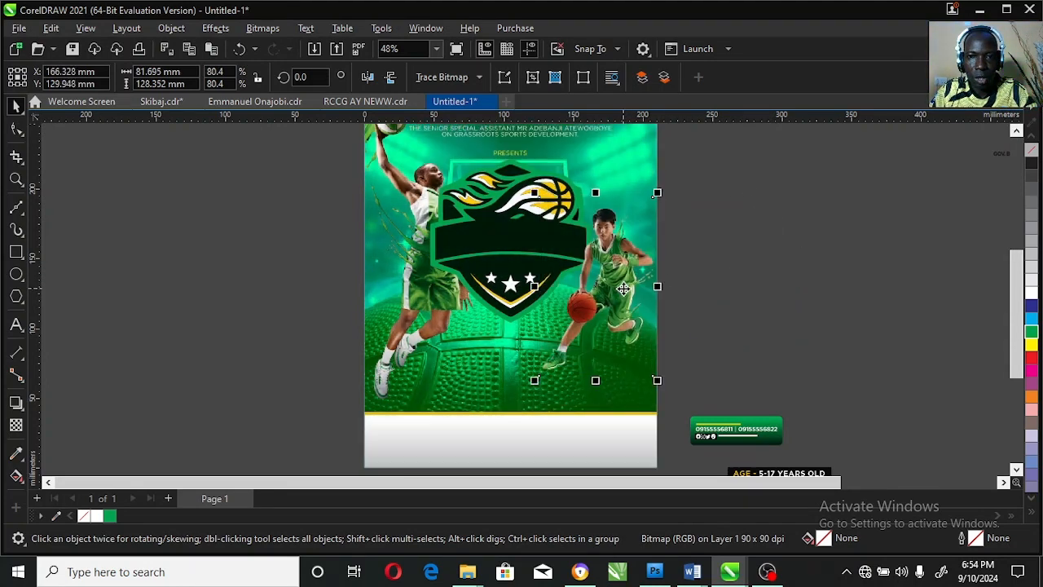
{"action": "left_click", "coordinate": [723, 313]}
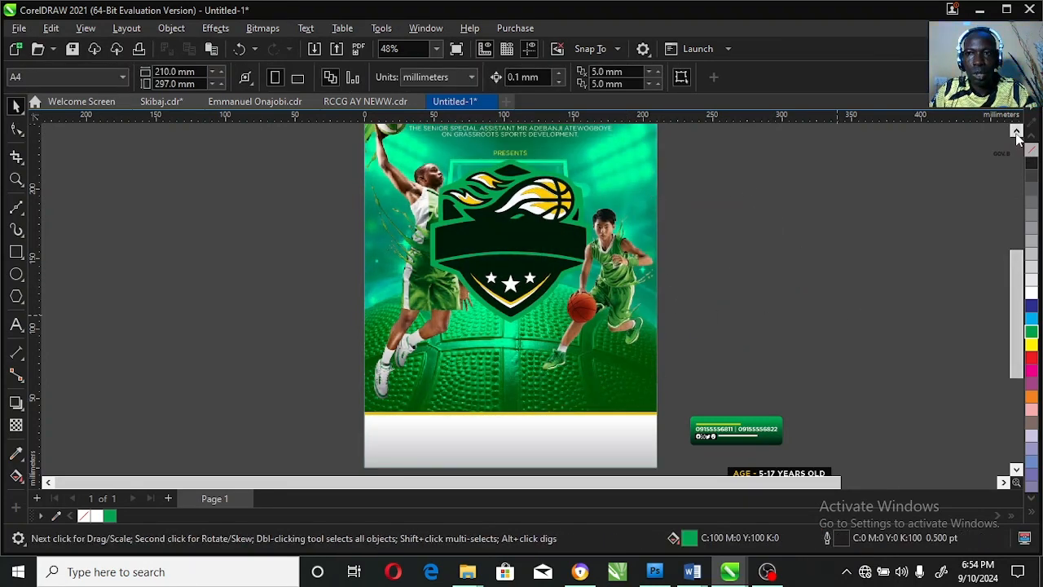
Preview the flyer full screen to check how the two players, badge and headings sit together.
{"action": "left_click", "coordinate": [1016, 131]}
{"action": "left_click", "coordinate": [1004, 484]}
{"action": "left_click", "coordinate": [1004, 483]}
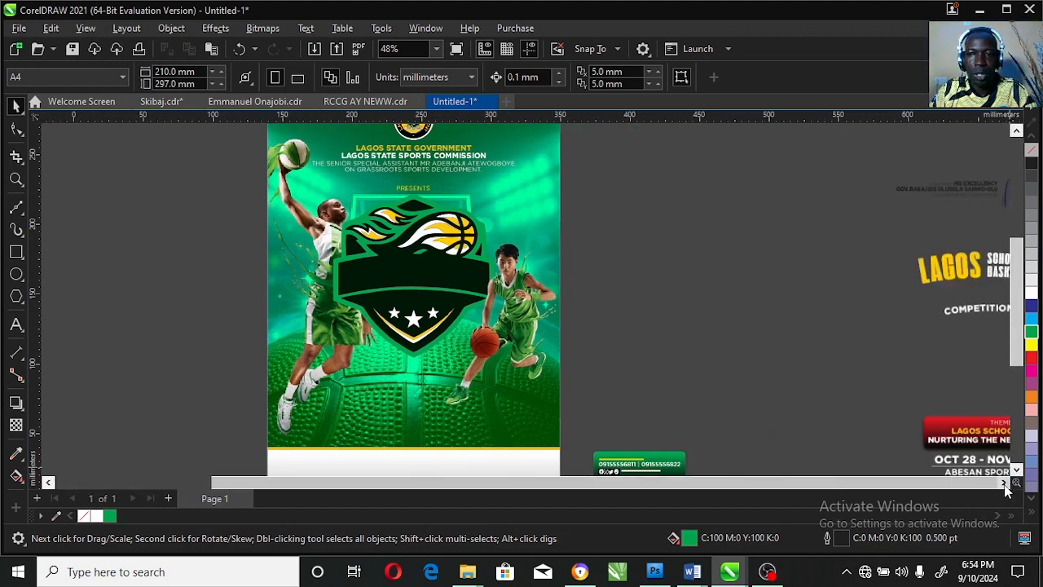
{"action": "left_click", "coordinate": [1004, 483]}
{"action": "left_click", "coordinate": [239, 420]}
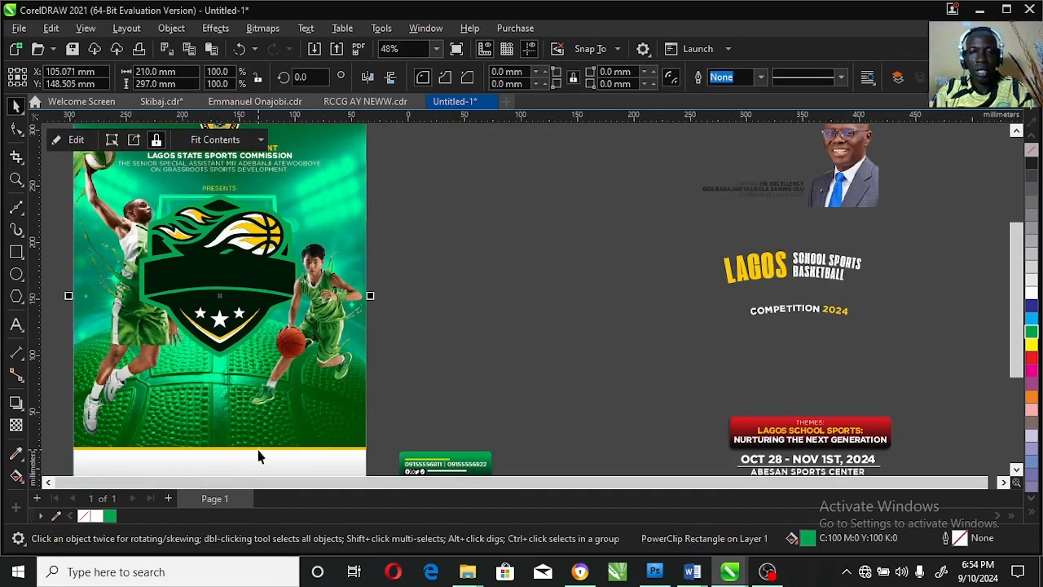
{"action": "key", "text": "shift+F2"}
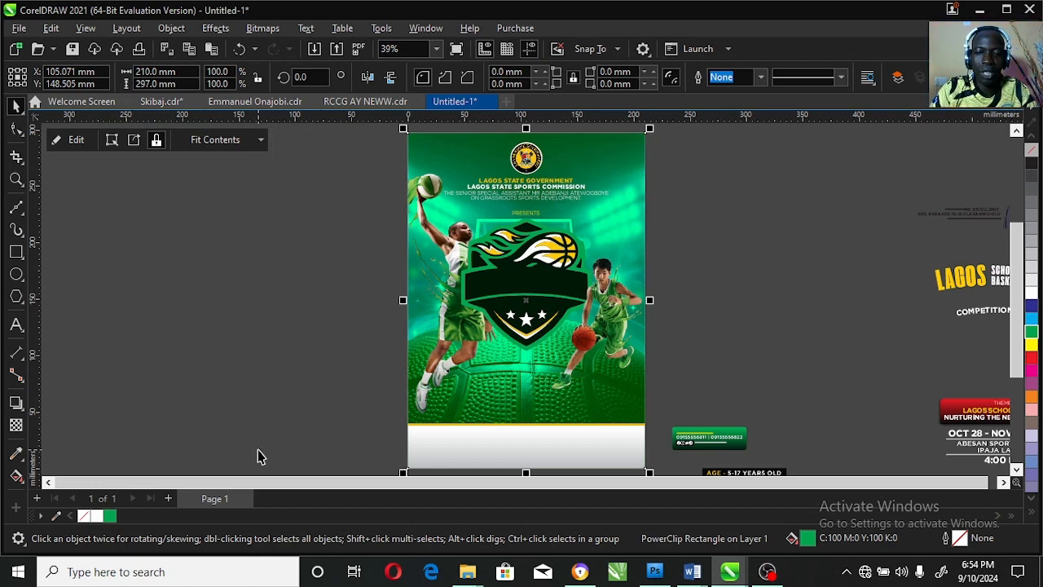
{"action": "key", "text": "F9"}
{"action": "key", "text": "F9"}
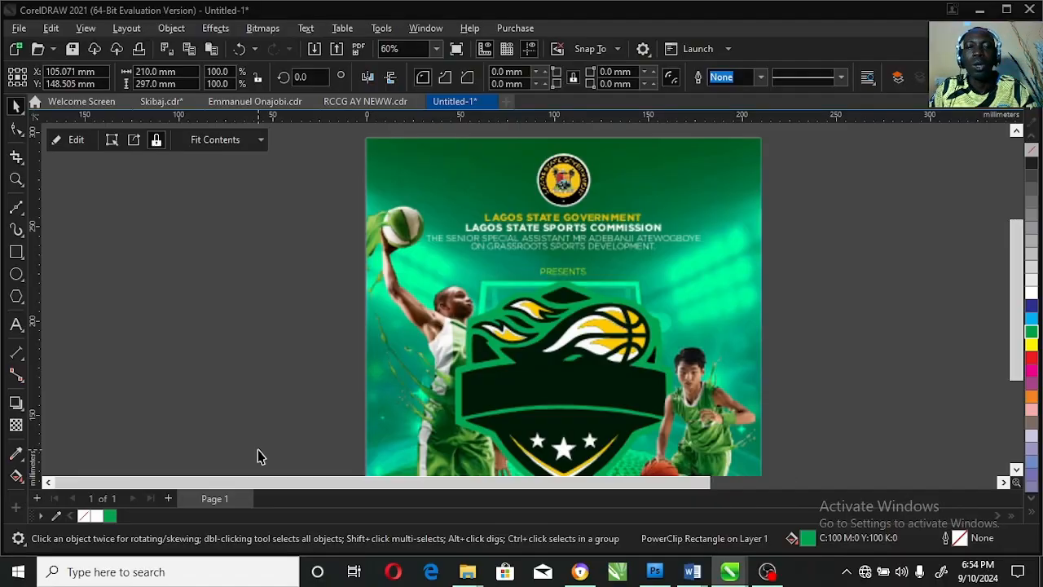
{"action": "left_click", "coordinate": [677, 333]}
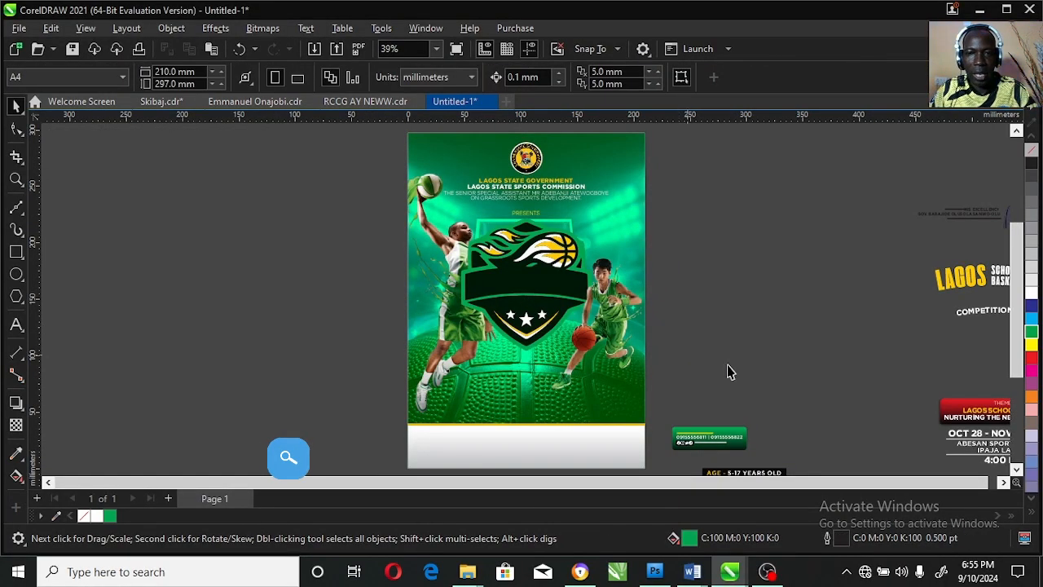
Place the green contact box with its text in the left part of the white footer.
{"action": "left_click", "coordinate": [1016, 470]}
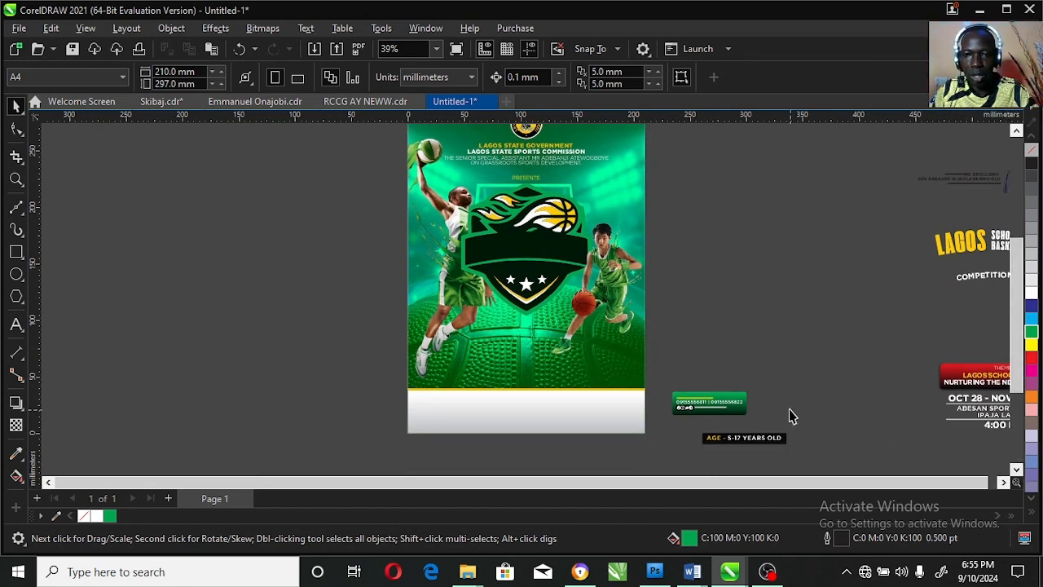
{"action": "left_click_drag", "start_coordinate": [788, 372], "coordinate": [659, 431]}
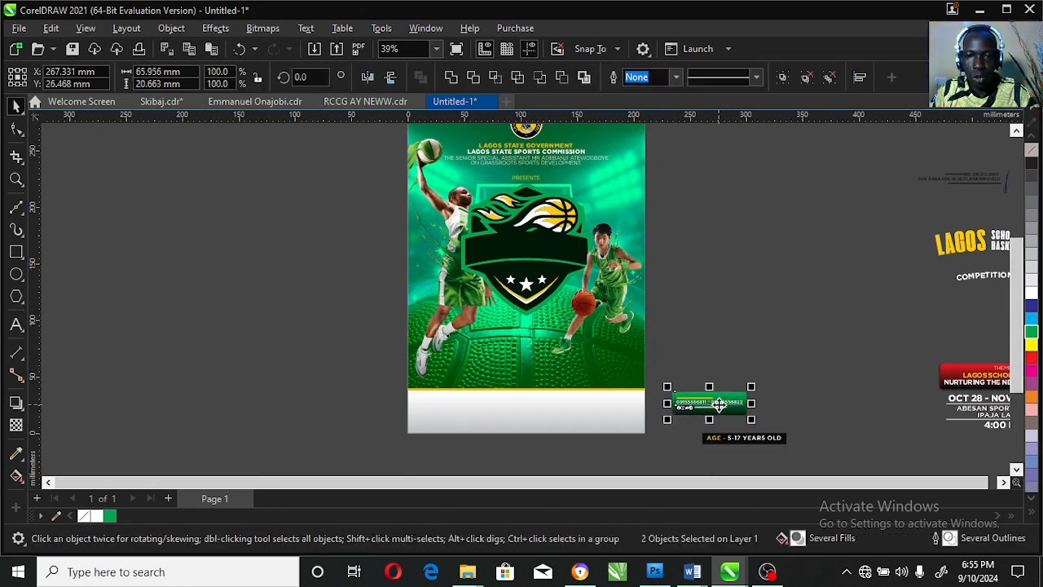
{"action": "left_click_drag", "start_coordinate": [709, 403], "coordinate": [467, 420]}
Place the AGE - 5-17 YEARS OLD label over the yellow line above the footer, centred horizontally on the poster.
{"action": "left_click_drag", "start_coordinate": [819, 423], "coordinate": [663, 459]}
{"action": "left_click_drag", "start_coordinate": [736, 440], "coordinate": [533, 389]}
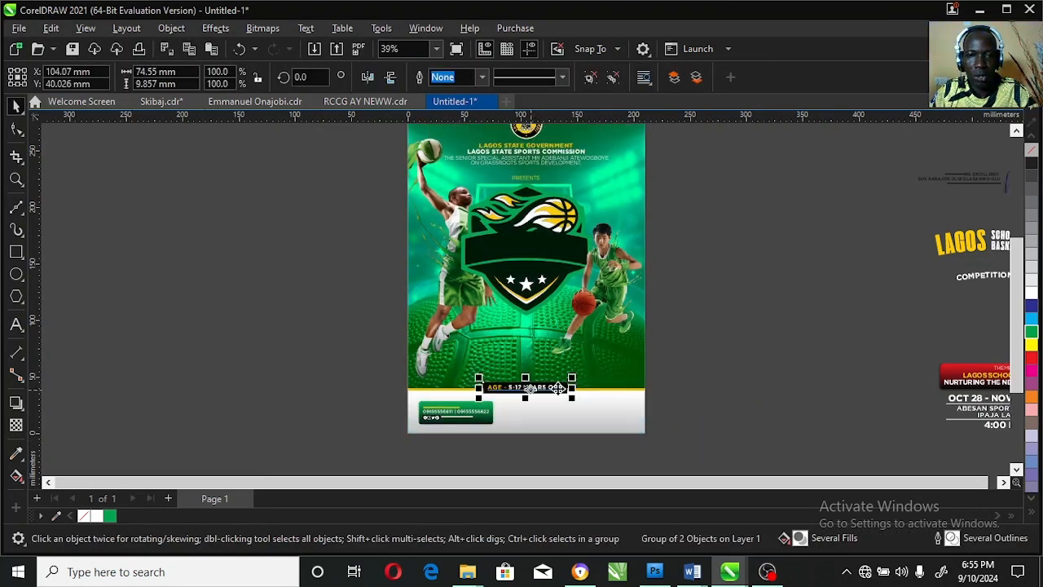
{"action": "left_click", "coordinate": [636, 381]}
{"action": "left_click", "coordinate": [756, 392]}
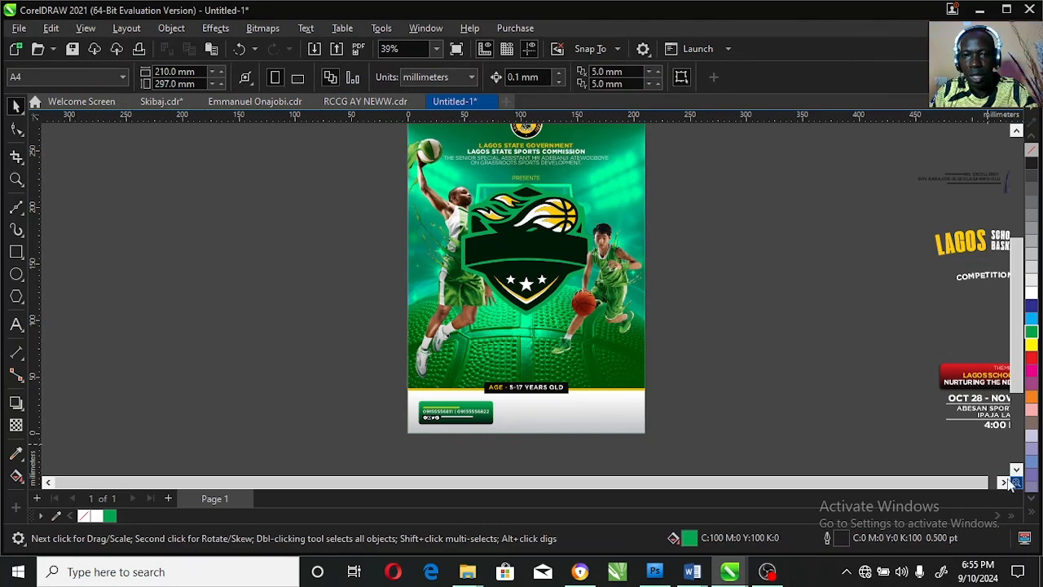
Place the red theme banner with the date, venue and time group below the shield, and centre it horizontally on the poster.
{"action": "scroll", "coordinate": [1011, 484], "scroll_direction": "right", "scroll_amount": 2}
{"action": "left_click_drag", "start_coordinate": [962, 355], "coordinate": [721, 446]}
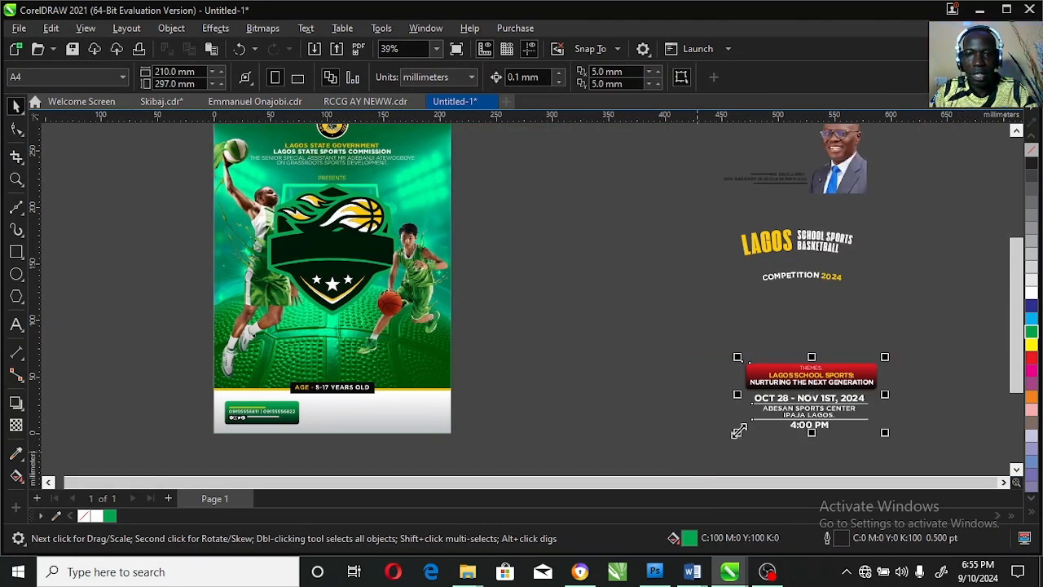
{"action": "left_click_drag", "start_coordinate": [799, 405], "coordinate": [329, 360]}
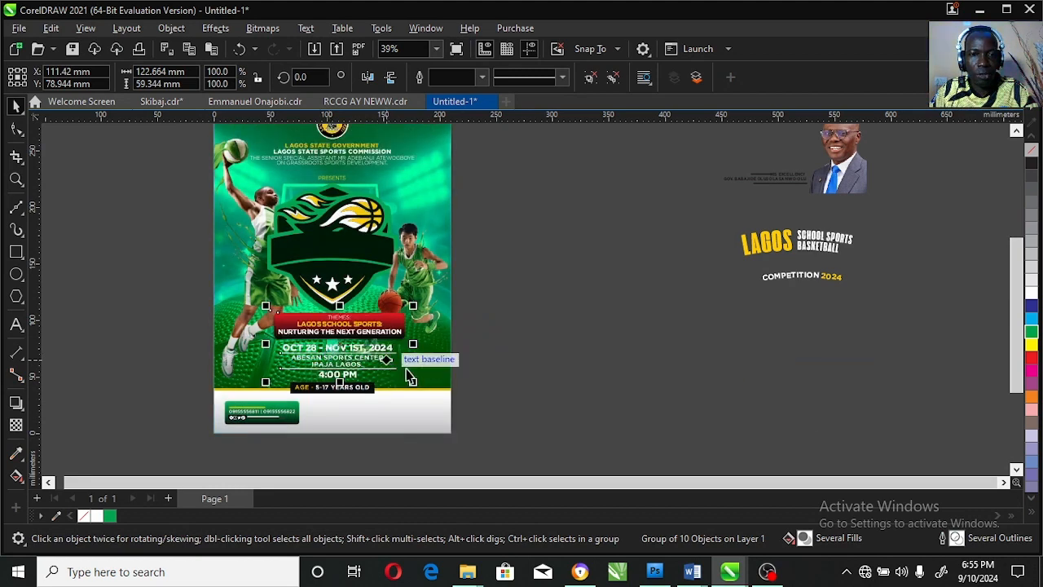
{"action": "left_click", "coordinate": [442, 365], "text": "shift"}
{"action": "key", "text": "c"}
{"action": "left_click", "coordinate": [571, 360]}
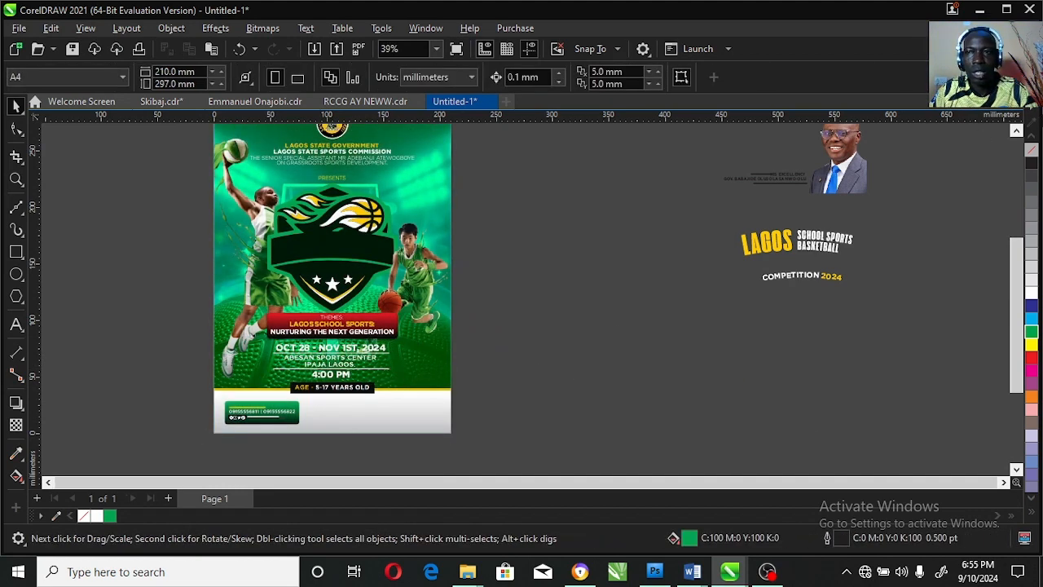
Place the governor's portrait and caption on the footer, aligned to the poster's right and bottom edges.
{"action": "left_click", "coordinate": [1016, 131]}
{"action": "left_click_drag", "start_coordinate": [862, 210], "coordinate": [440, 446]}
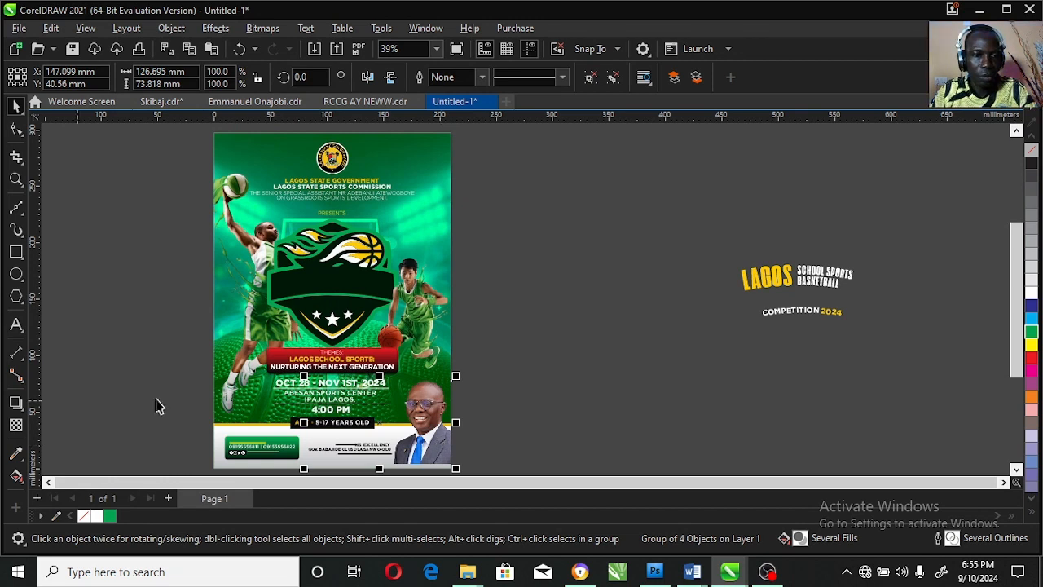
{"action": "left_click", "coordinate": [221, 434], "text": "shift"}
{"action": "key", "text": "r"}
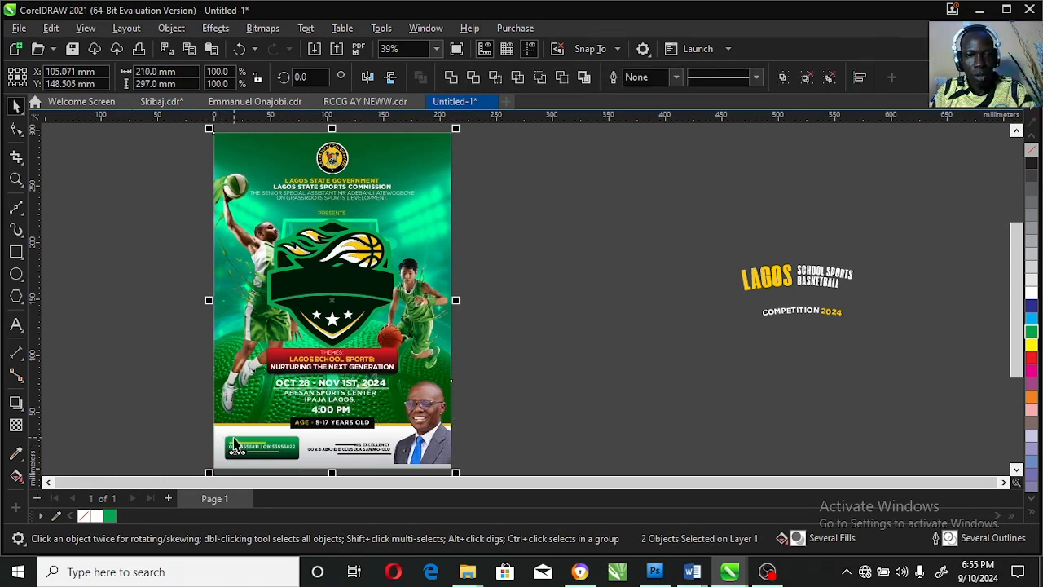
{"action": "key", "text": "b"}
{"action": "left_click", "coordinate": [544, 375]}
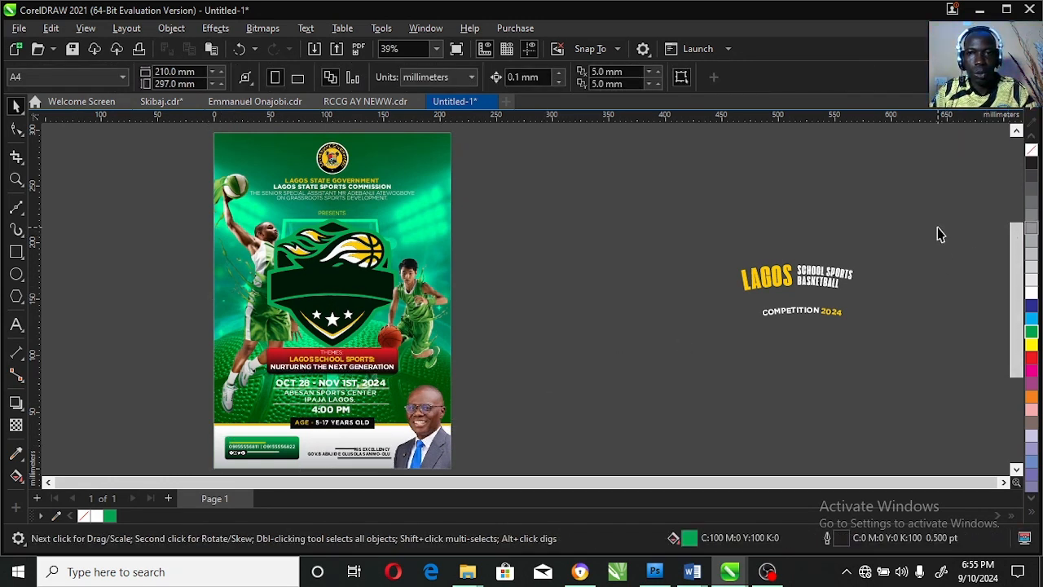
Place the LAGOS SCHOOL SPORTS BASKETBALL title on the shield's dark band, in front of the badge.
{"action": "left_click_drag", "start_coordinate": [937, 228], "coordinate": [696, 359]}
{"action": "left_click", "coordinate": [16, 179]}
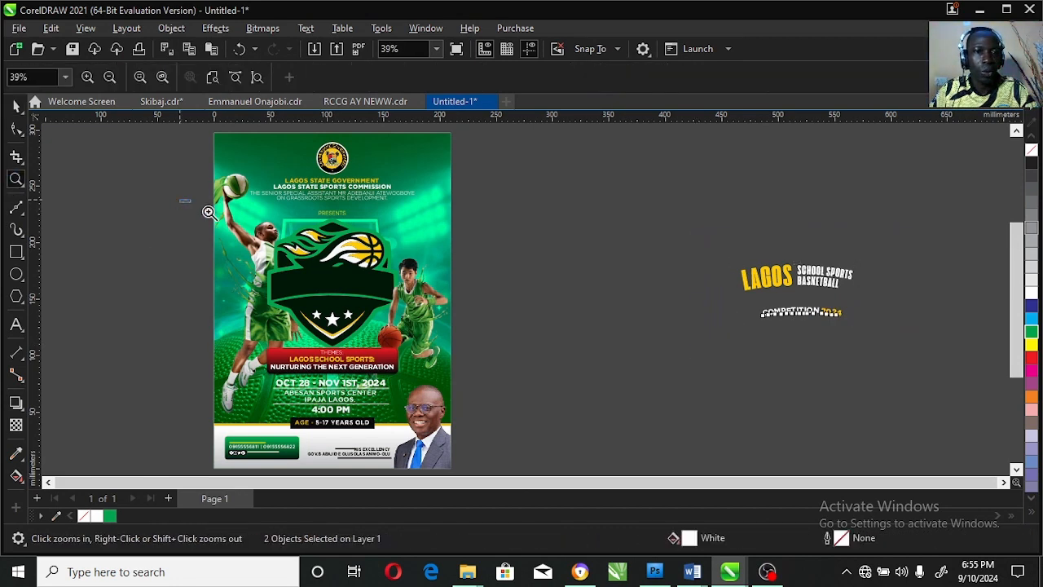
{"action": "left_click_drag", "start_coordinate": [209, 212], "coordinate": [863, 356]}
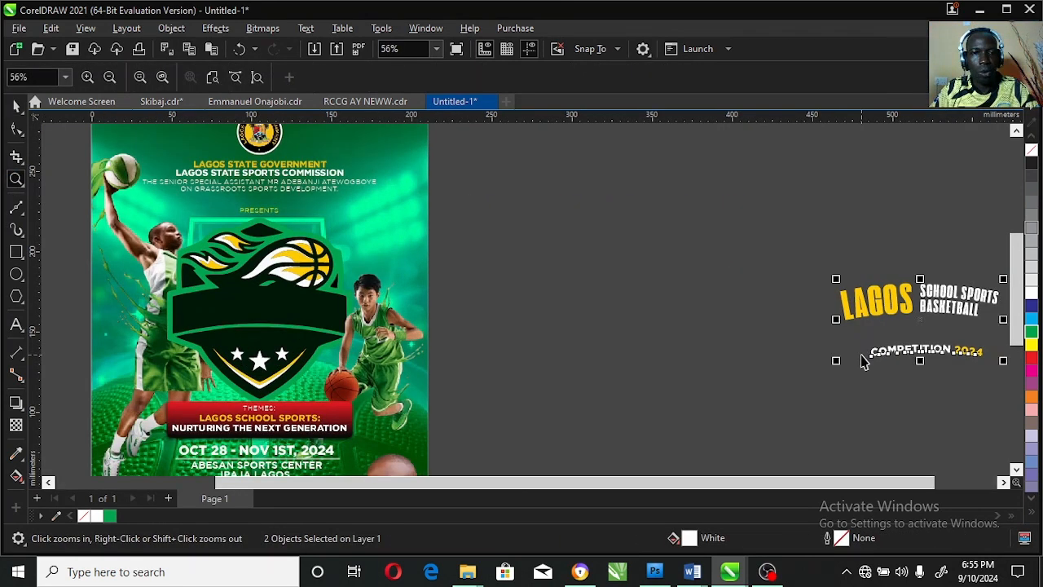
{"action": "key", "text": "space"}
{"action": "left_click", "coordinate": [935, 272]}
{"action": "left_click_drag", "start_coordinate": [943, 317], "coordinate": [287, 318]}
{"action": "key", "text": "shift+Page_Up"}
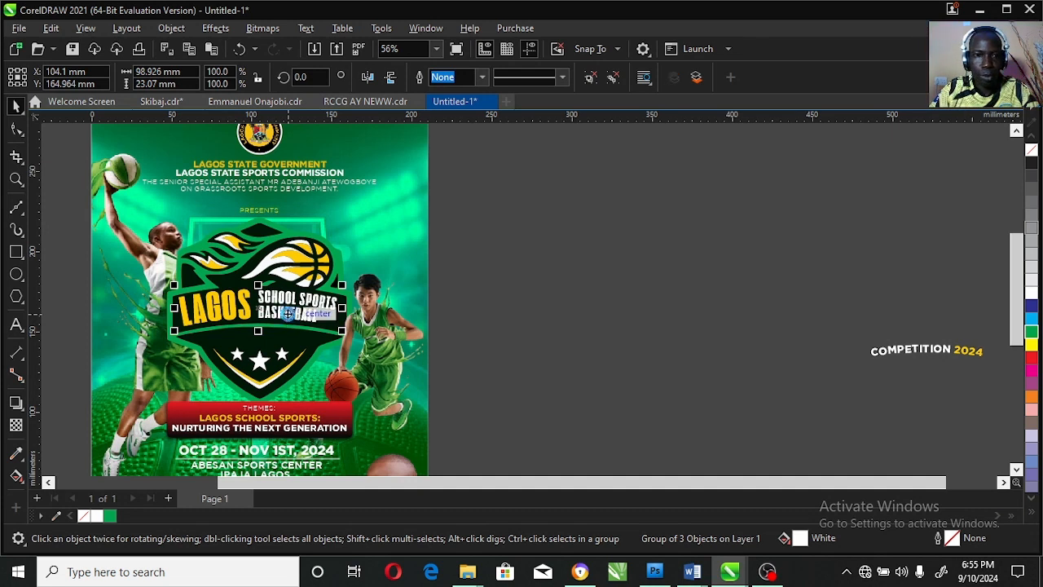
Nudge the title about 1.3 mm right and slightly down to fit it within the shield's band.
{"action": "key", "text": "Right"}
{"action": "key", "text": "Right"}
{"action": "key", "text": "Right"}
{"action": "key", "text": "Right"}
{"action": "key", "text": "Right"}
{"action": "key", "text": "Right"}
{"action": "key", "text": "Right"}
{"action": "key", "text": "Right"}
{"action": "key", "text": "Right"}
{"action": "key", "text": "Right"}
{"action": "key", "text": "Right"}
{"action": "key", "text": "Right"}
{"action": "key", "text": "Right"}
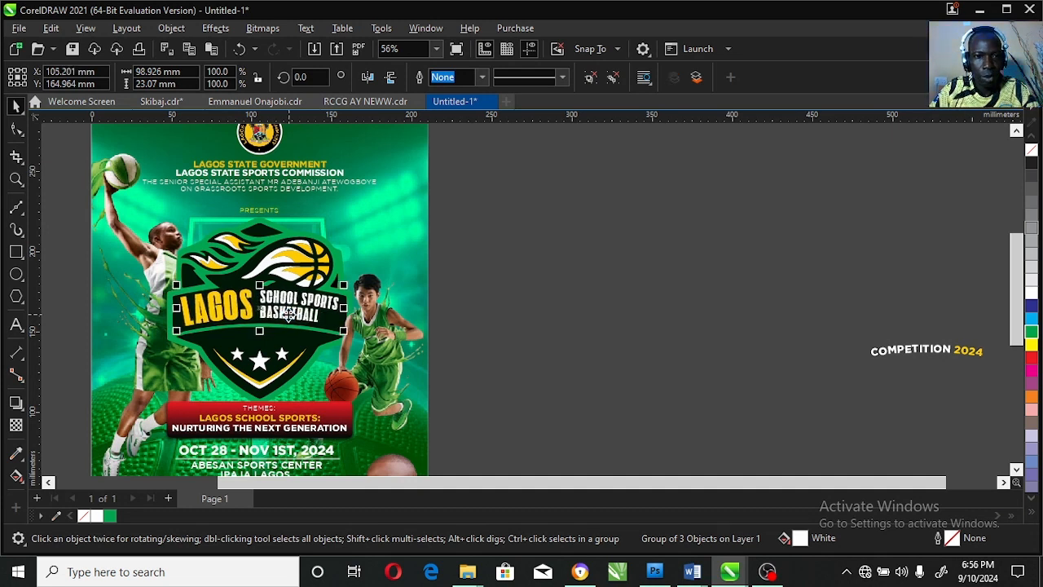
{"action": "key", "text": "Down"}
{"action": "key", "text": "Down"}
{"action": "key", "text": "Down"}
{"action": "key", "text": "Right"}
{"action": "key", "text": "Right"}
{"action": "key", "text": "Right"}
{"action": "key", "text": "Right"}
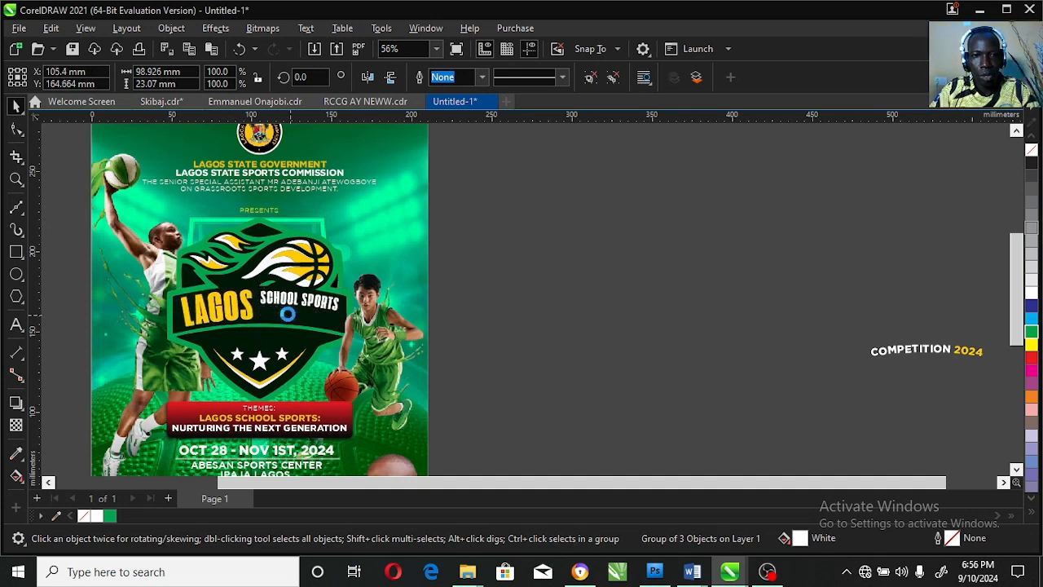
{"action": "key", "text": "Down"}
{"action": "key", "text": "Down"}
Place the COMPETITION 2024 text on the shield directly below the title, centred horizontally on the poster.
{"action": "left_click_drag", "start_coordinate": [896, 357], "coordinate": [268, 343]}
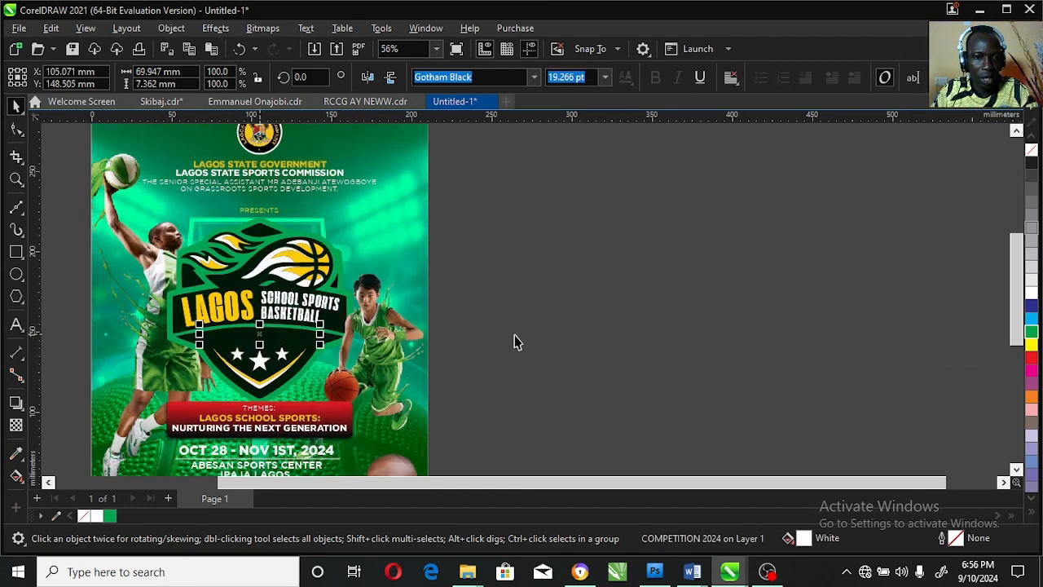
{"action": "key", "text": "Down"}
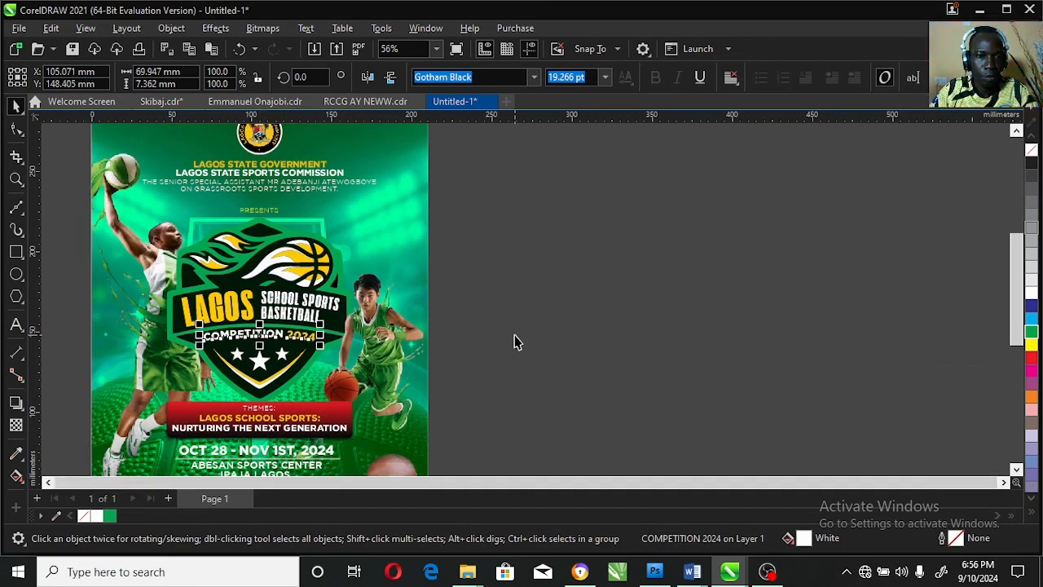
Fit the poster in view and preview the assembled flyer full screen to check the overall layout.
{"action": "left_click", "coordinate": [394, 187]}
{"action": "key", "text": "F4"}
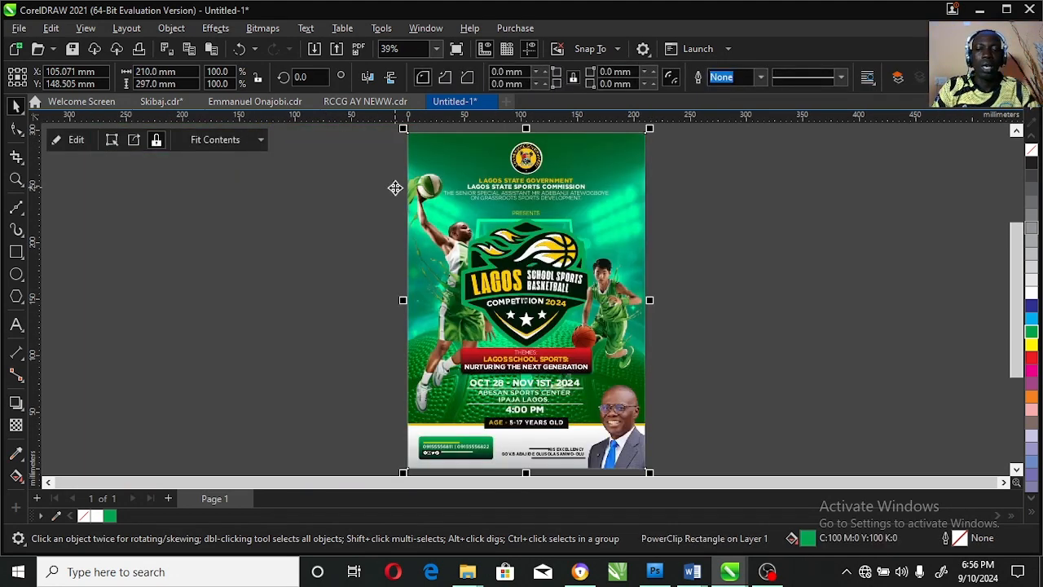
{"action": "key", "text": "F10"}
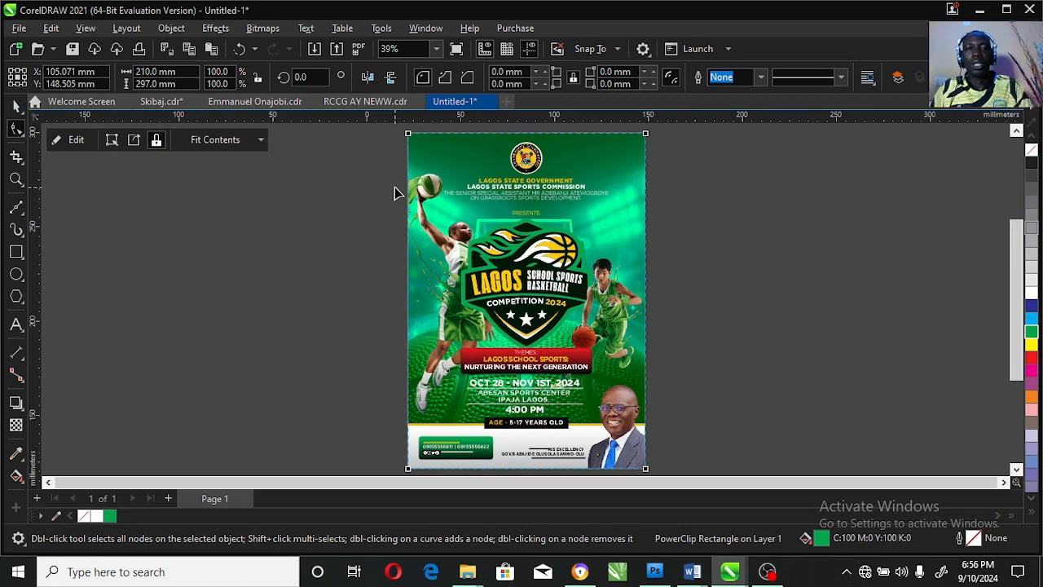
{"action": "key", "text": "F9"}
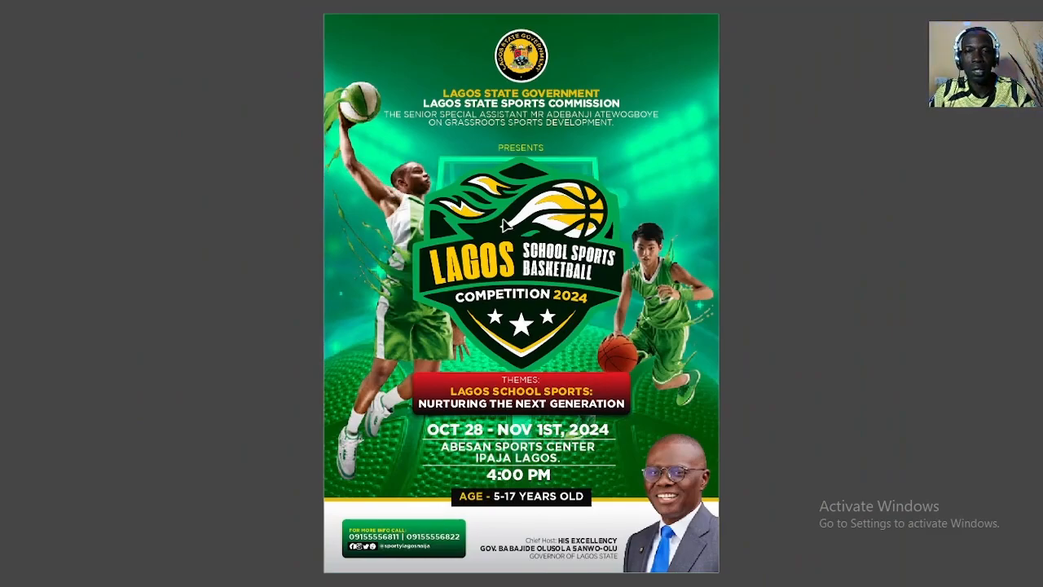
{"action": "key", "text": "F9"}
{"action": "key", "text": "F4"}
{"action": "key", "text": "space"}
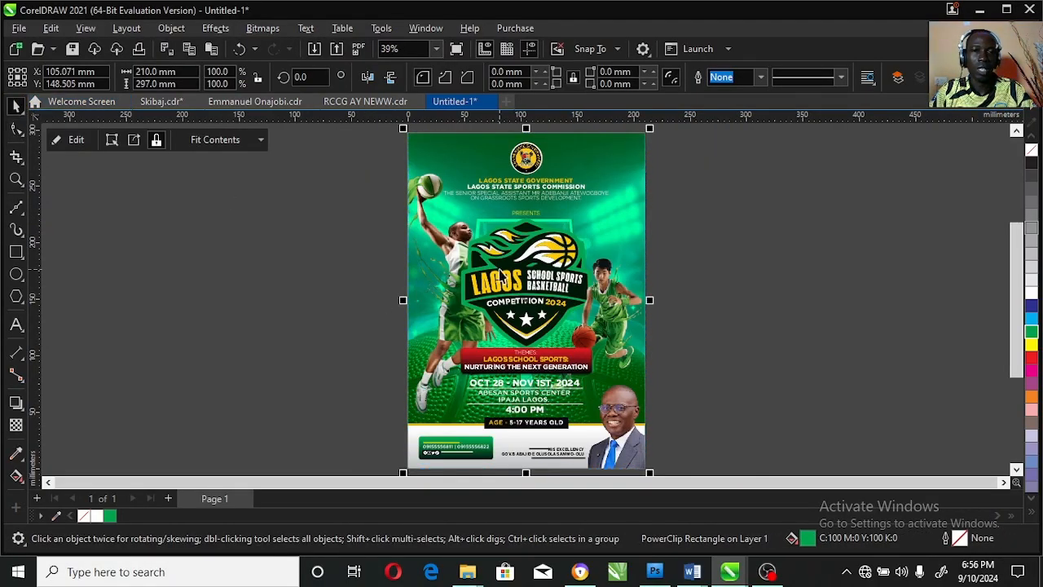
{"action": "left_click", "coordinate": [344, 301]}
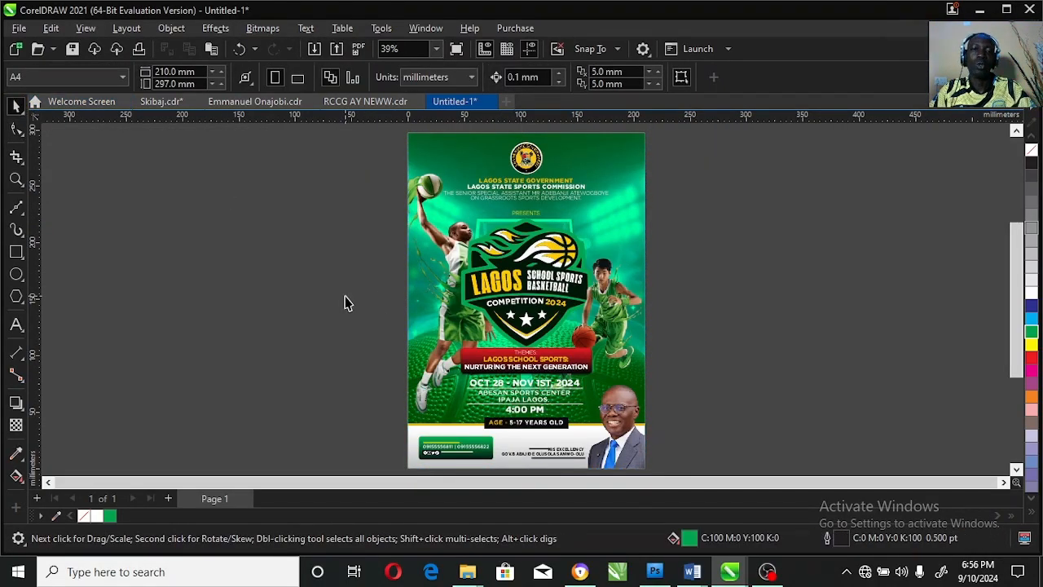
{"action": "key", "text": "F9"}
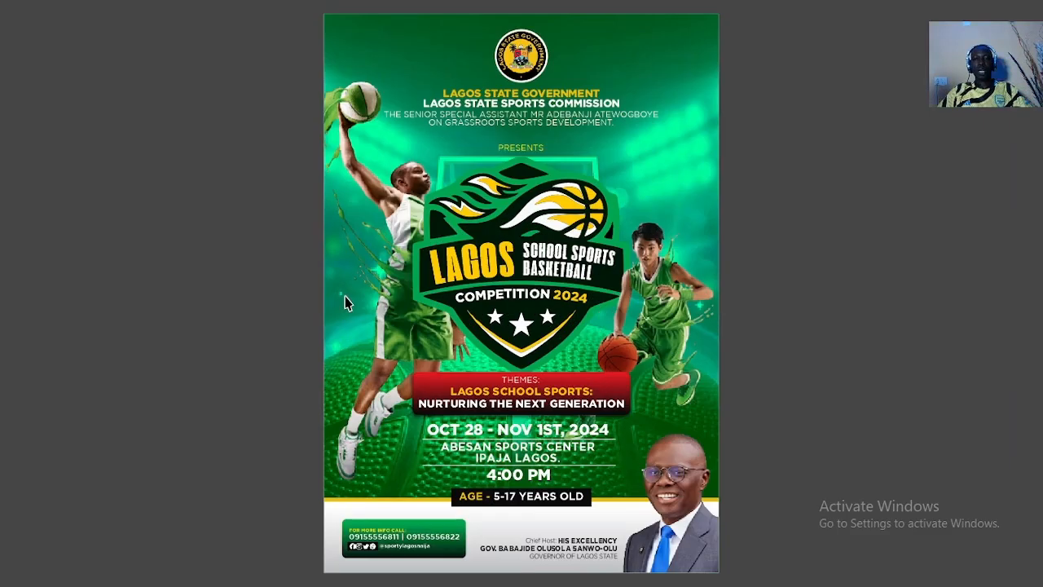